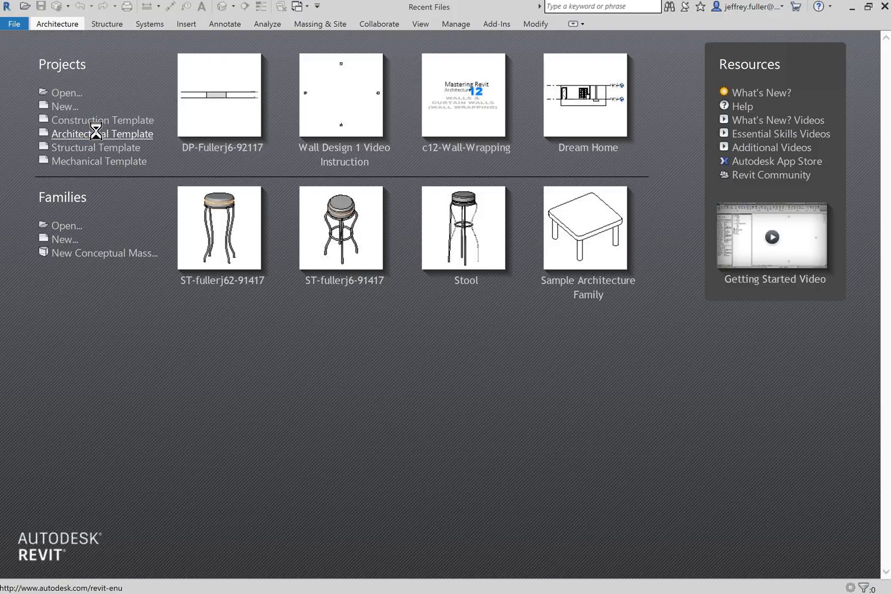
# Create a project from the Architectural Template and start placing an architectural wall on the Level 1 floor plan
pyautogui.click(100, 134)
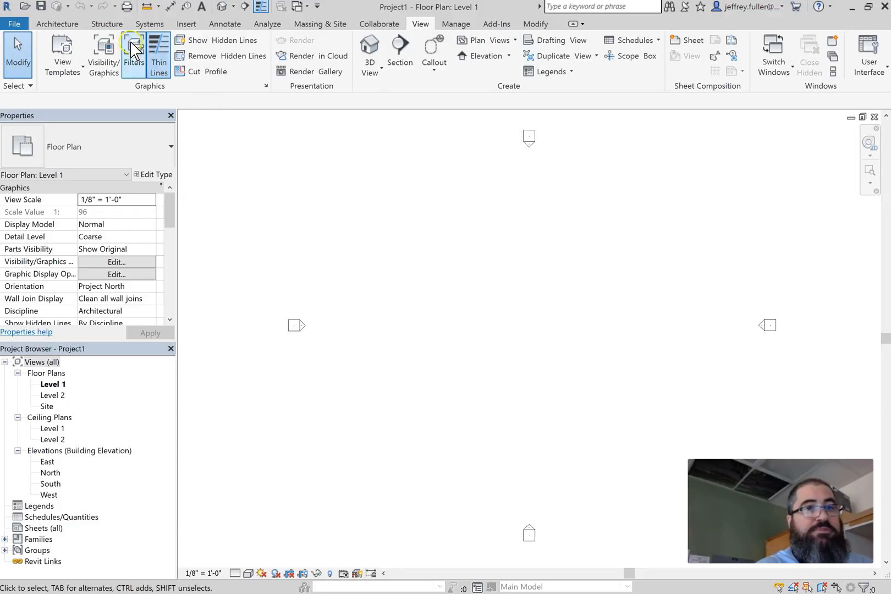
pyautogui.click(64, 26)
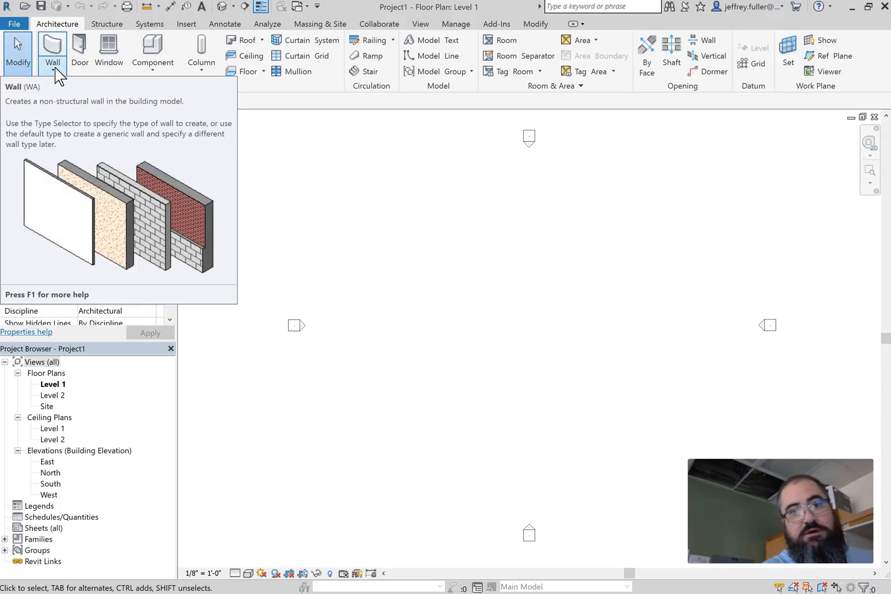
pyautogui.click(53, 70)
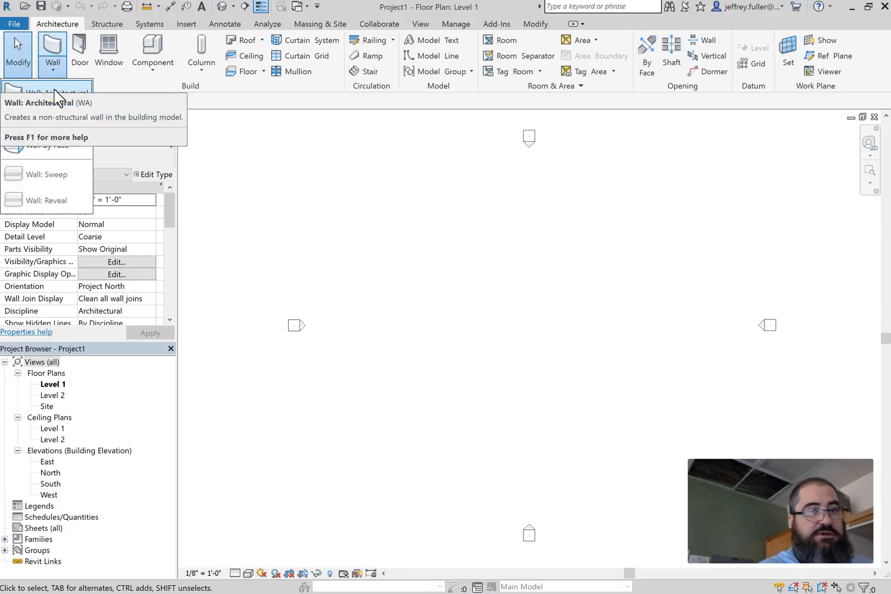
pyautogui.click(57, 95)
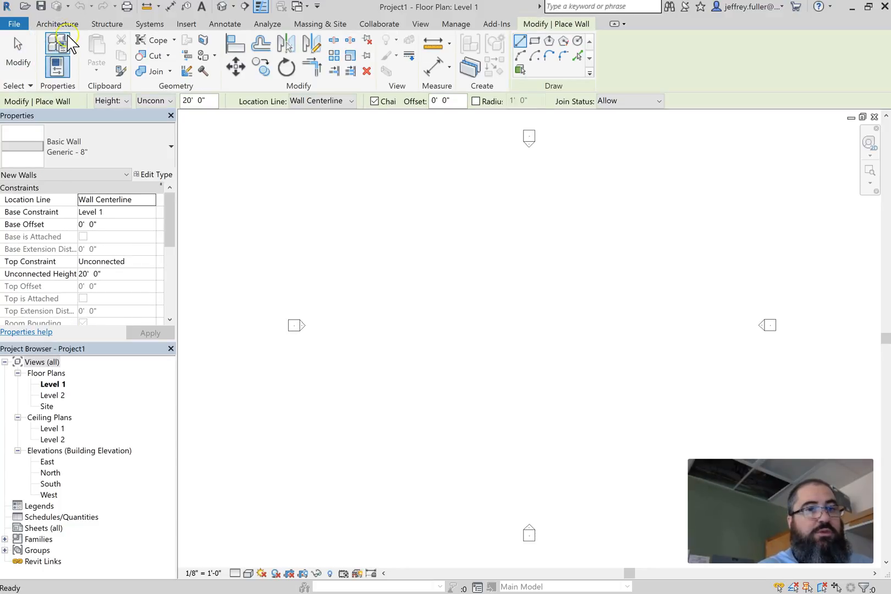
pyautogui.click(65, 27)
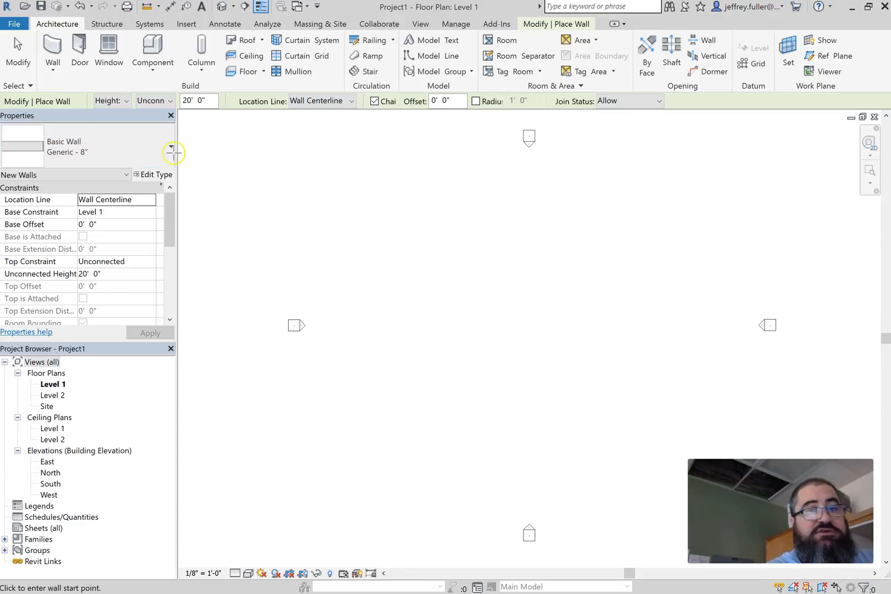
# Set the type of the new wall to Exterior - Brick on Mtl. Stud
pyautogui.click(248, 150)
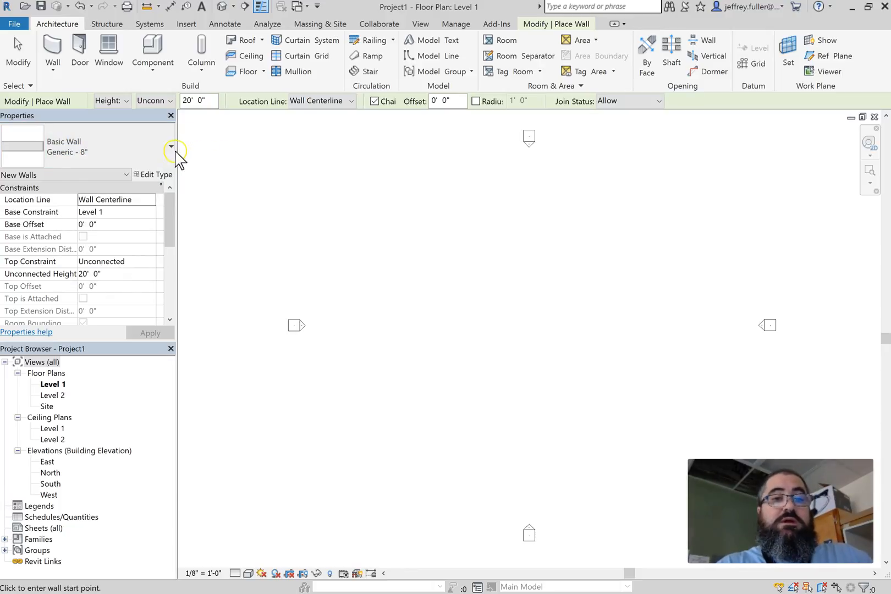
pyautogui.click(169, 150)
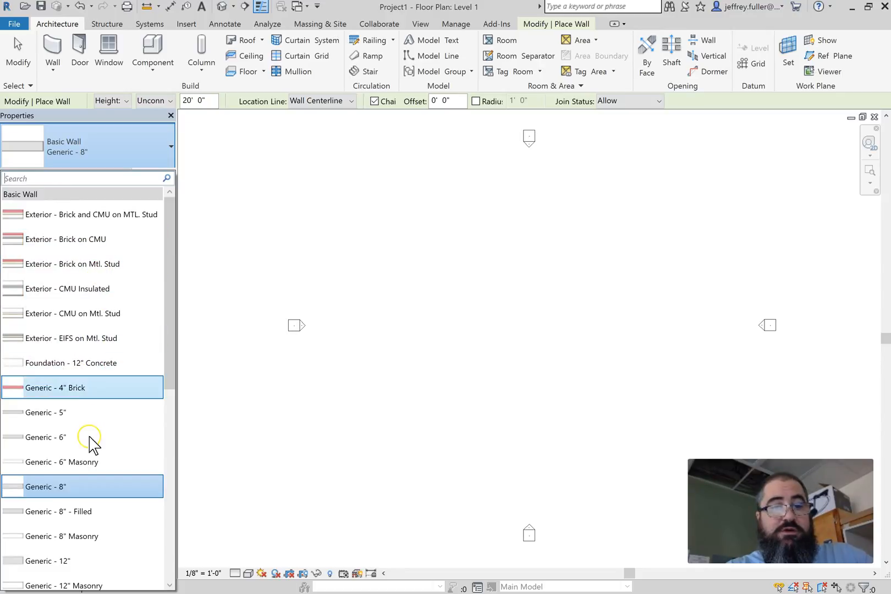
pyautogui.moveTo(120, 247)
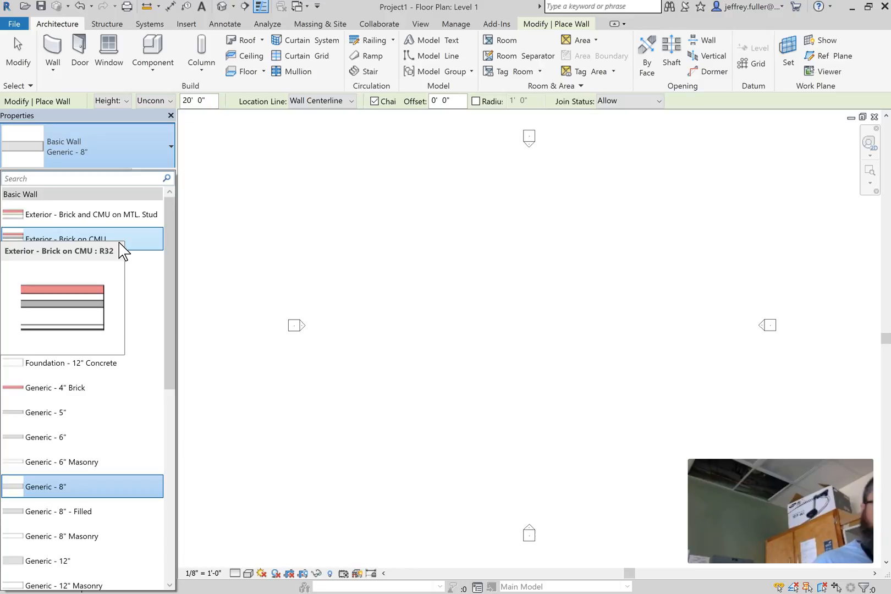
pyautogui.click(139, 277)
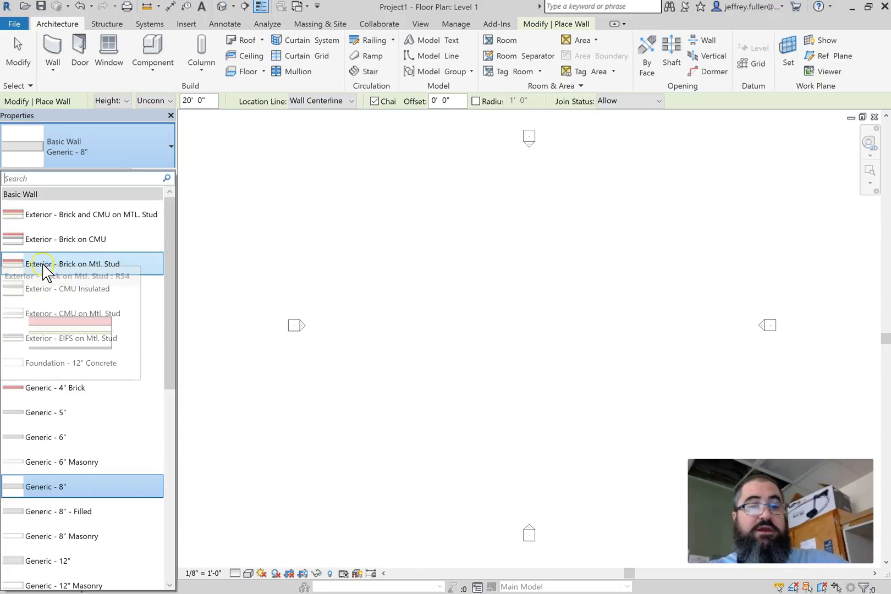
pyautogui.moveTo(114, 274)
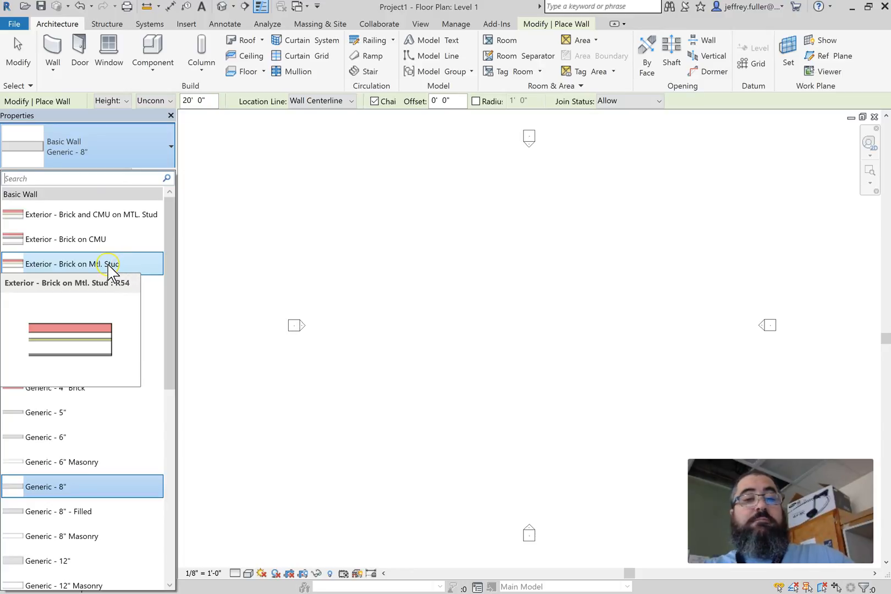
pyautogui.click(112, 268)
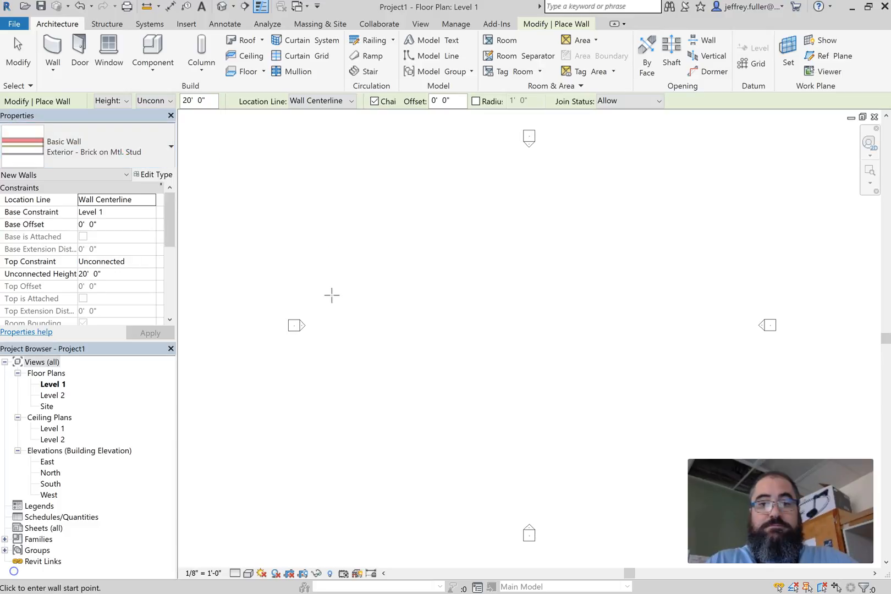
# Duplicate the Exterior - Brick on Mtl. Stud wall type under the name "Exterior - Brick on Timber Stud"
pyautogui.click(163, 175)
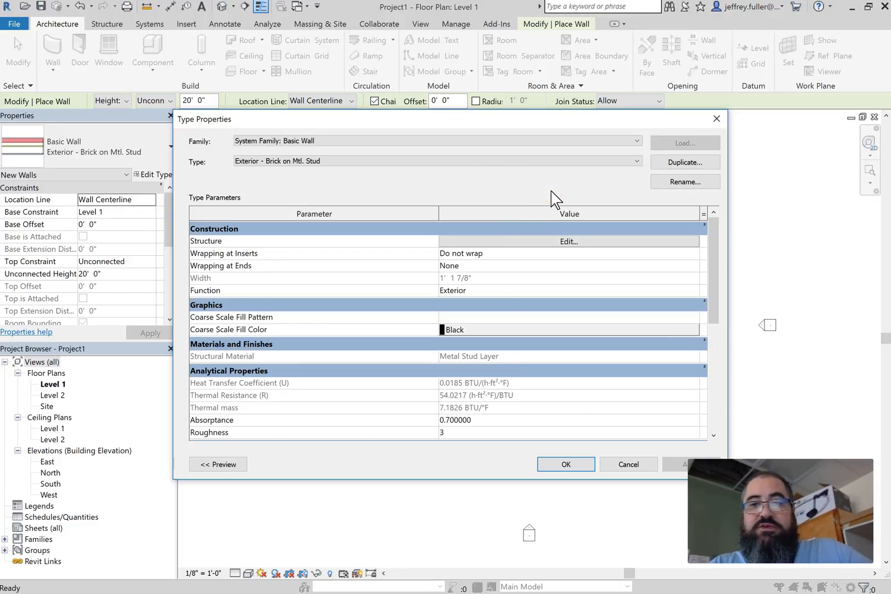
pyautogui.click(691, 164)
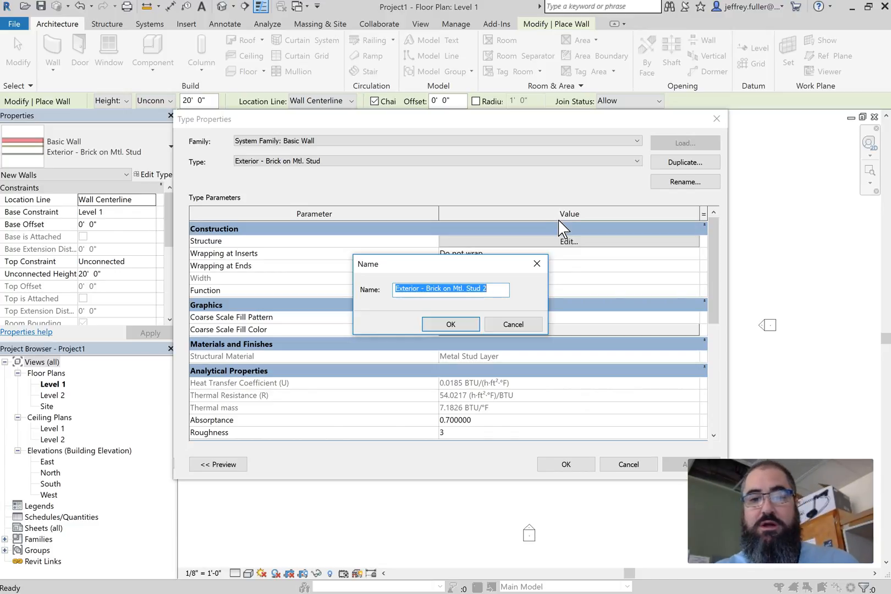
pyautogui.click(498, 290)
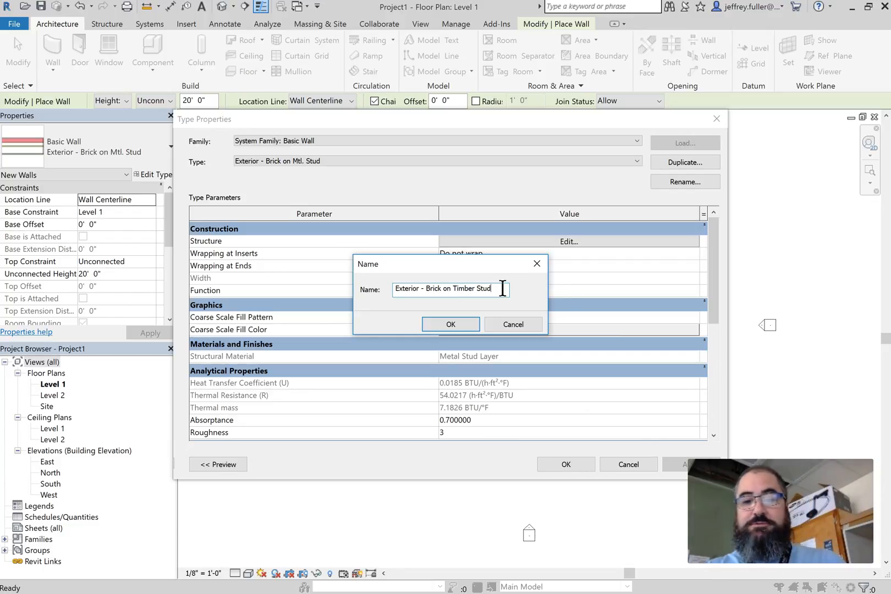
pyautogui.click(449, 325)
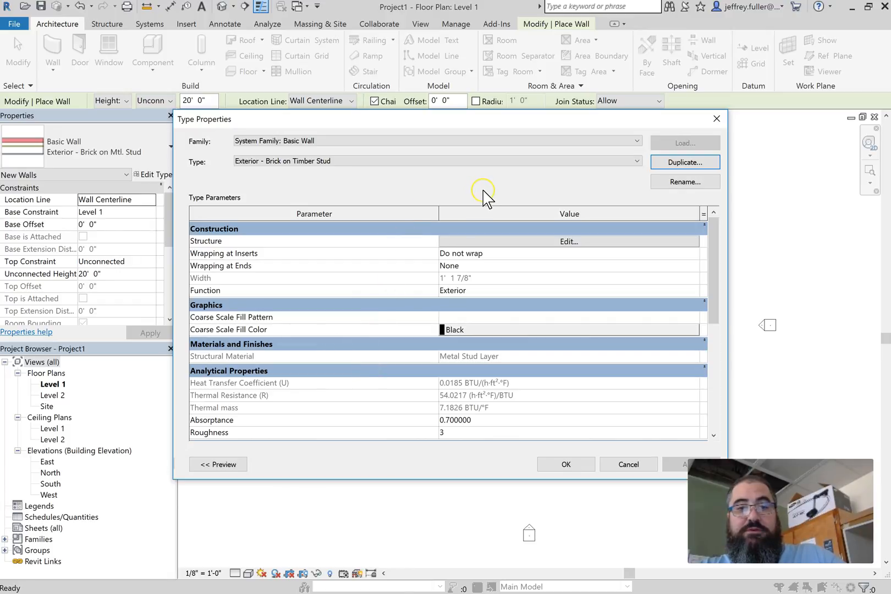
pyautogui.click(400, 192)
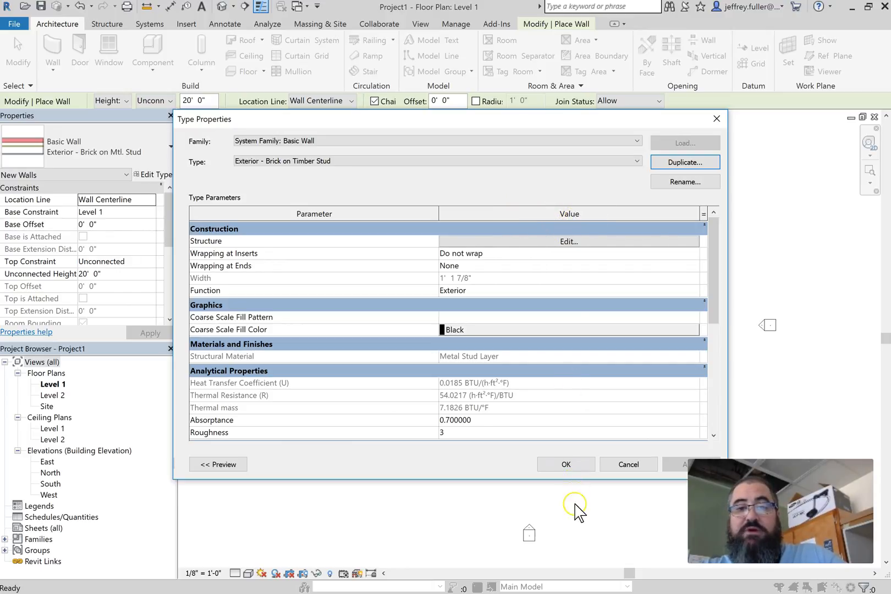
# Open the structure of the timber stud wall type for editing and set its sample height to 10' 0"
pyautogui.click(536, 242)
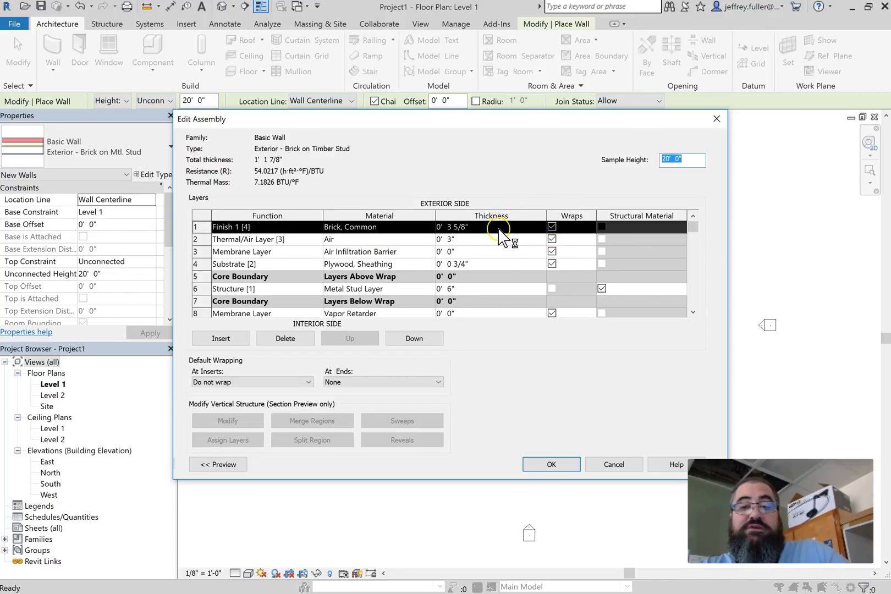
pyautogui.click(491, 263)
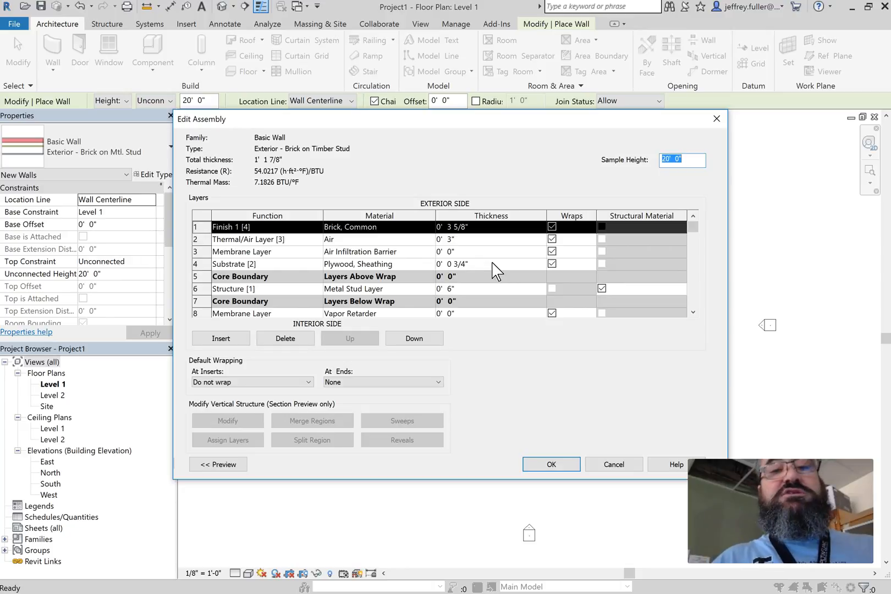
pyautogui.click(486, 276)
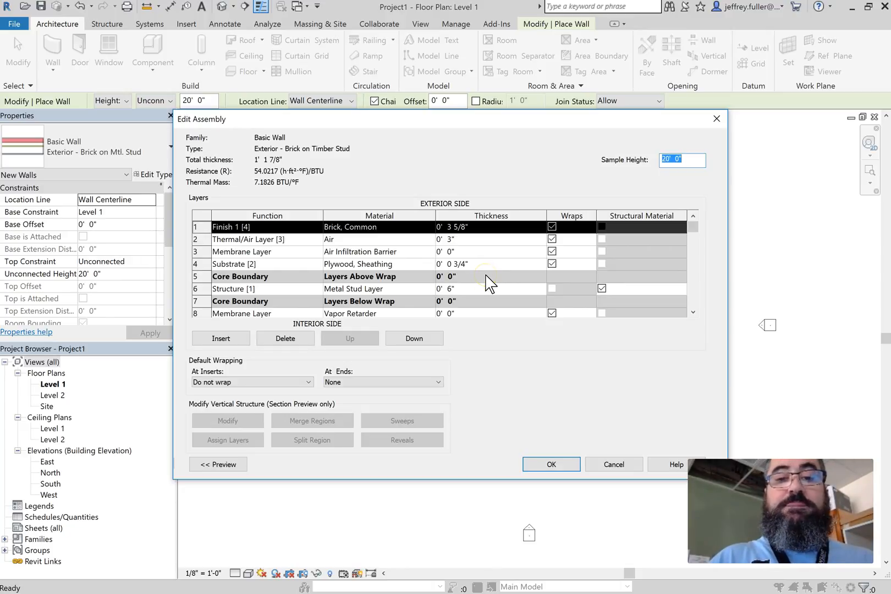
pyautogui.click(260, 280)
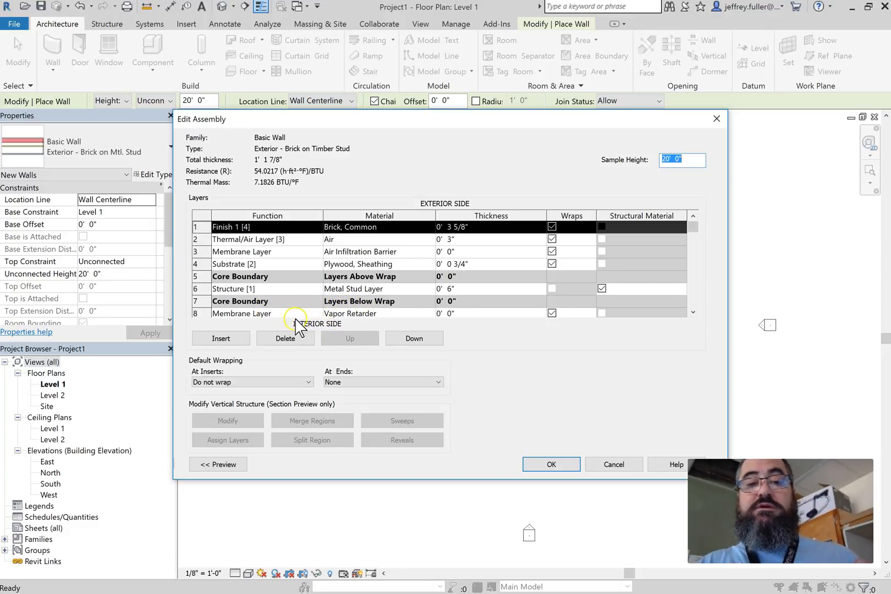
pyautogui.click(358, 316)
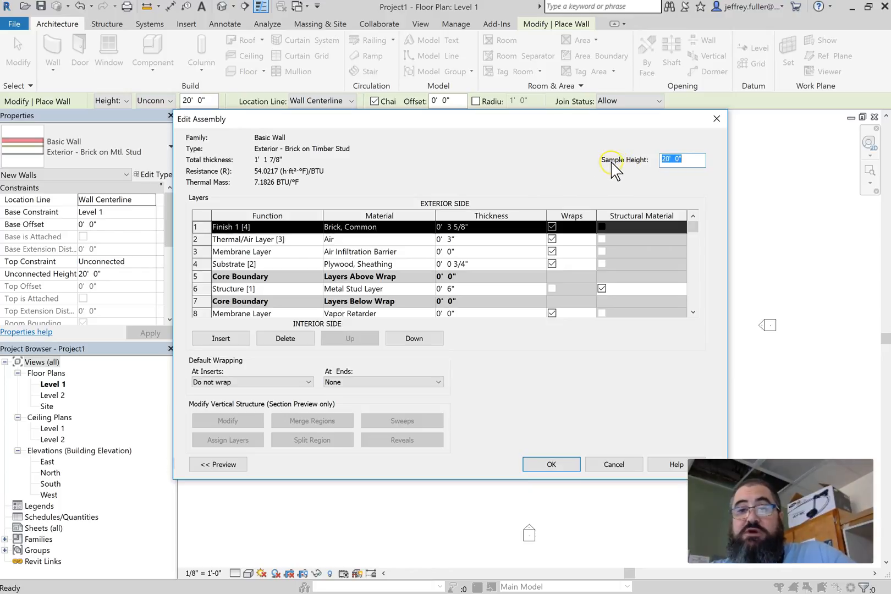
pyautogui.click(668, 158)
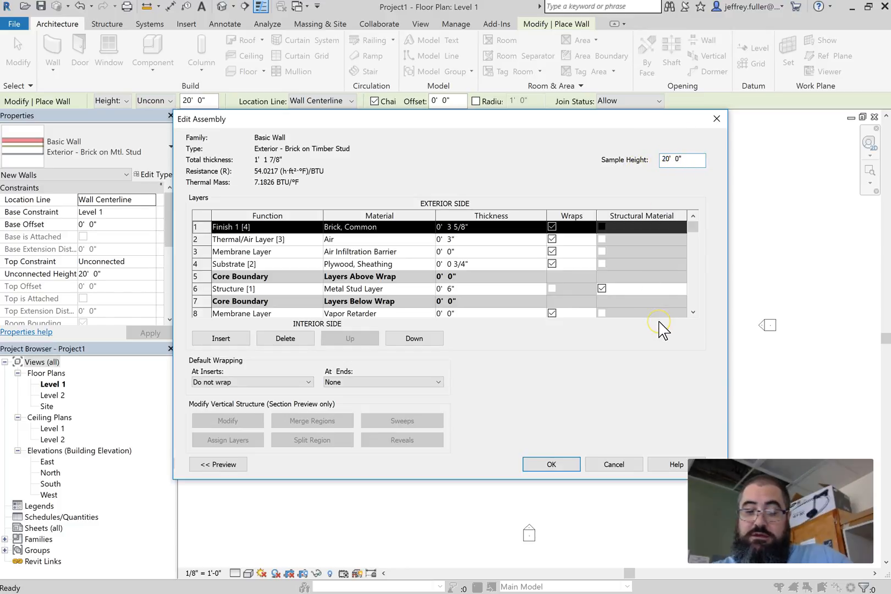
pyautogui.write('10')
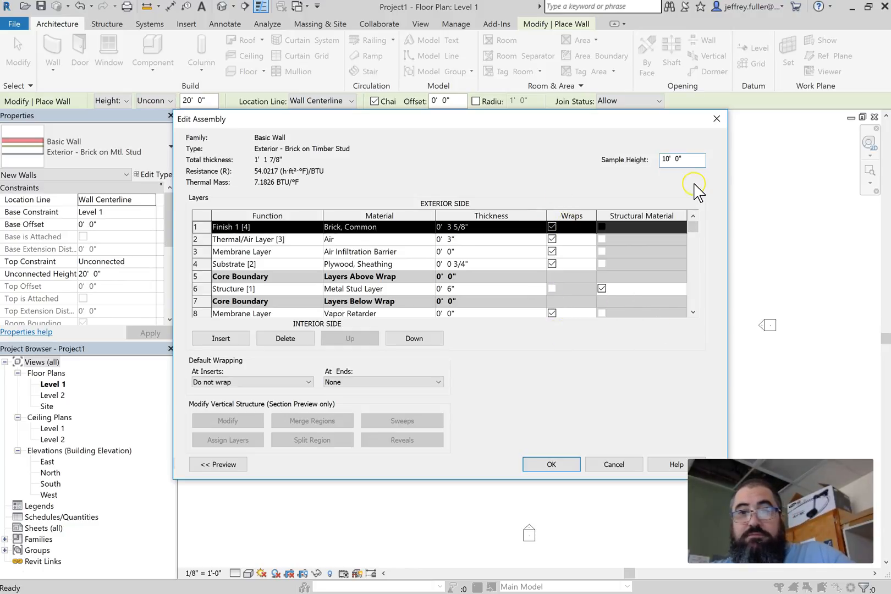
pyautogui.click(662, 179)
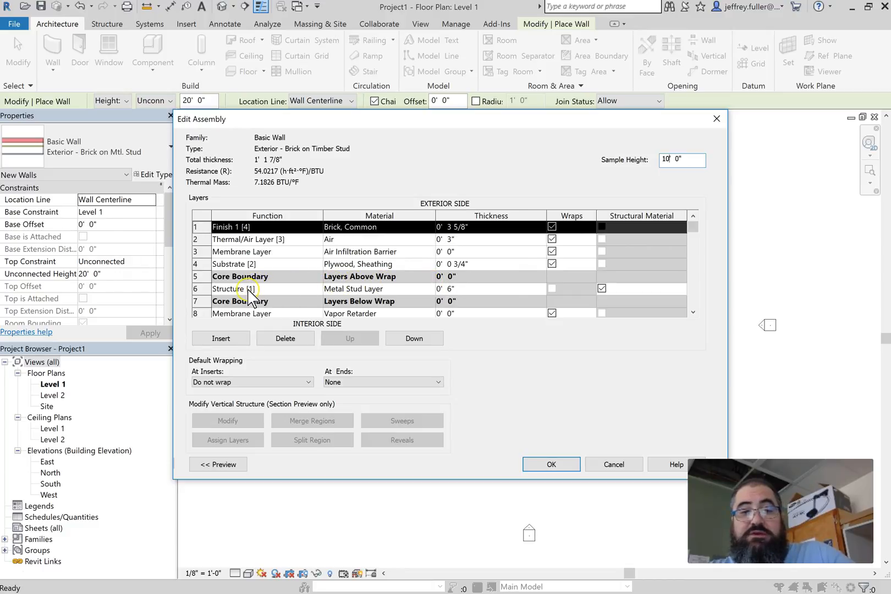
# Open the material choices for the Structure [1] layer and select Softwood, Lumber
pyautogui.click(430, 290)
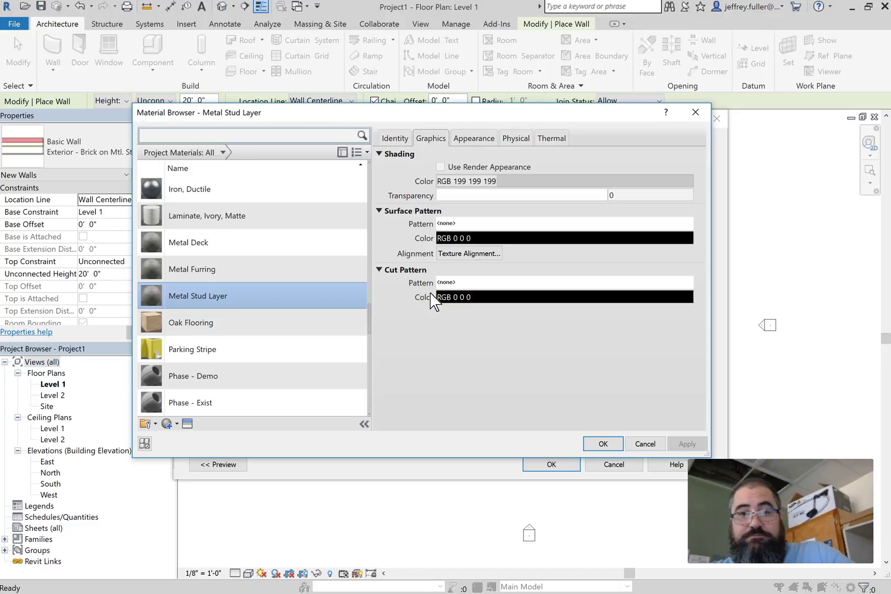
pyautogui.scroll(-5, 268, 241)
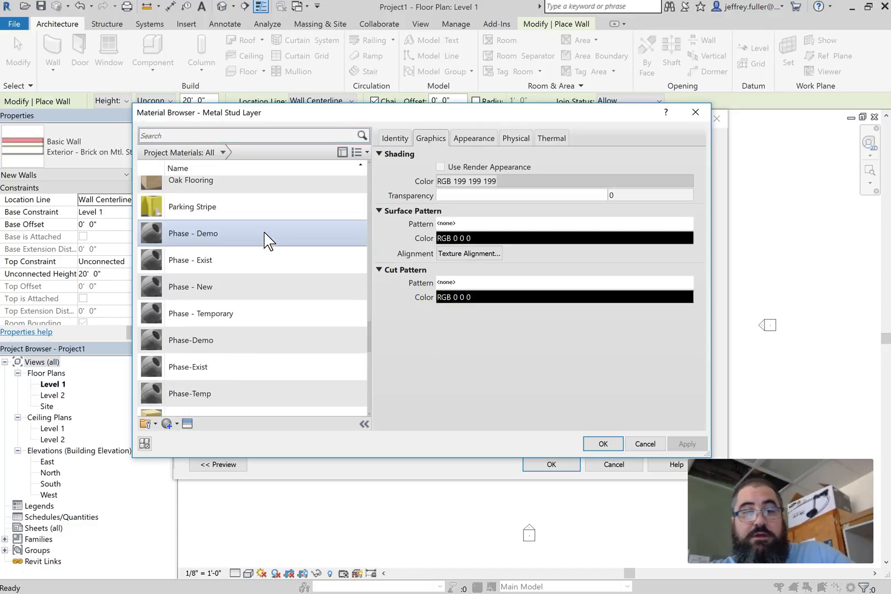
pyautogui.scroll(-3, 268, 240)
pyautogui.click(213, 224)
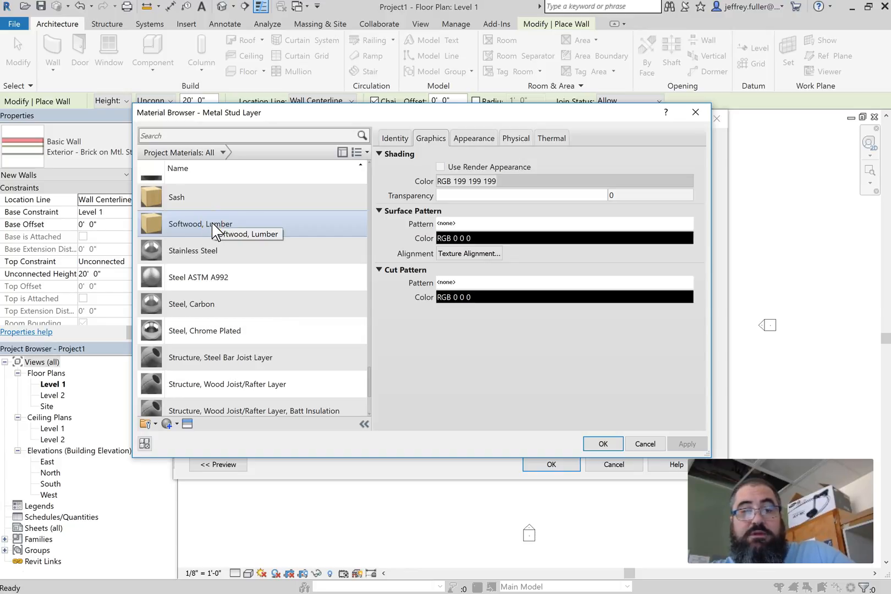
pyautogui.click(302, 278)
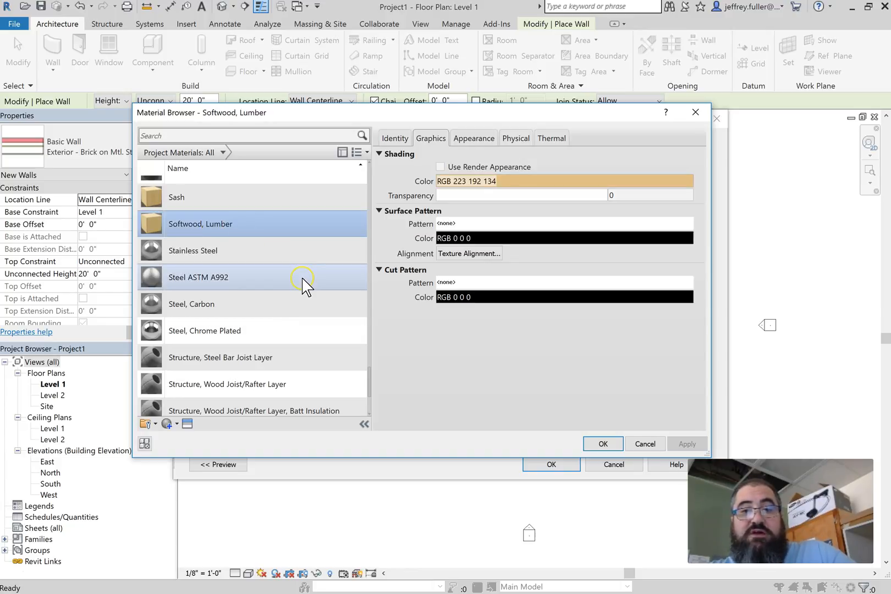
pyautogui.click(10, 577)
pyautogui.click(480, 381)
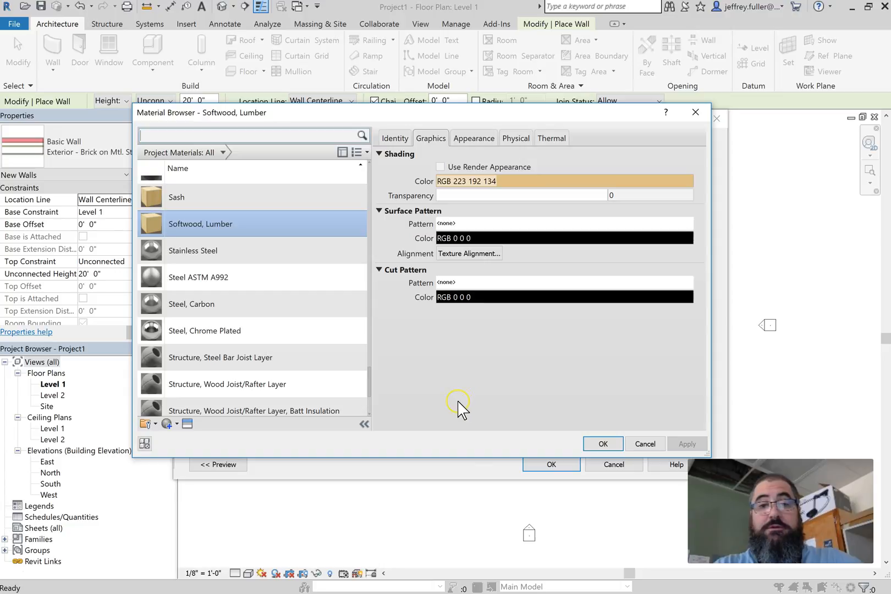
pyautogui.click(404, 259)
pyautogui.click(290, 216)
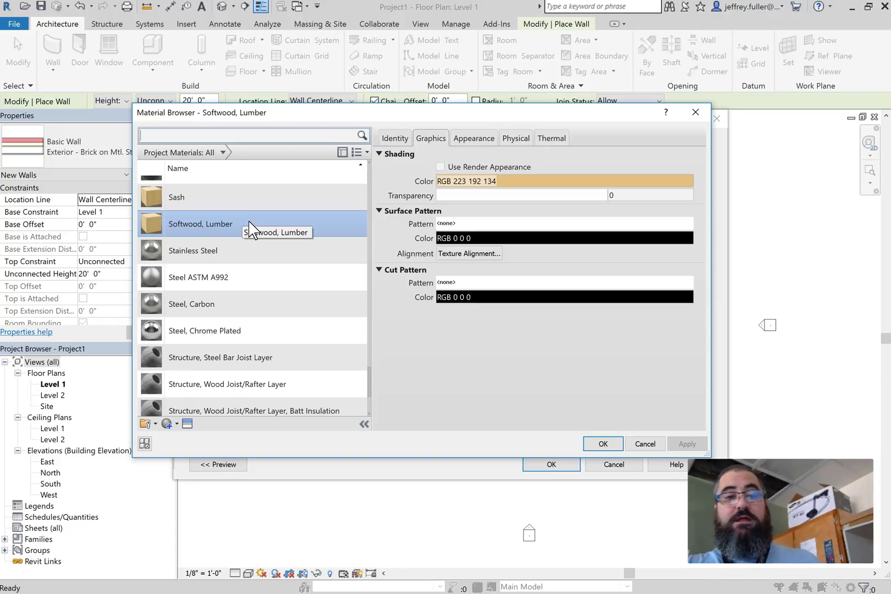
# Duplicate the Softwood, Lumber material in the project's material list
pyautogui.click(217, 220)
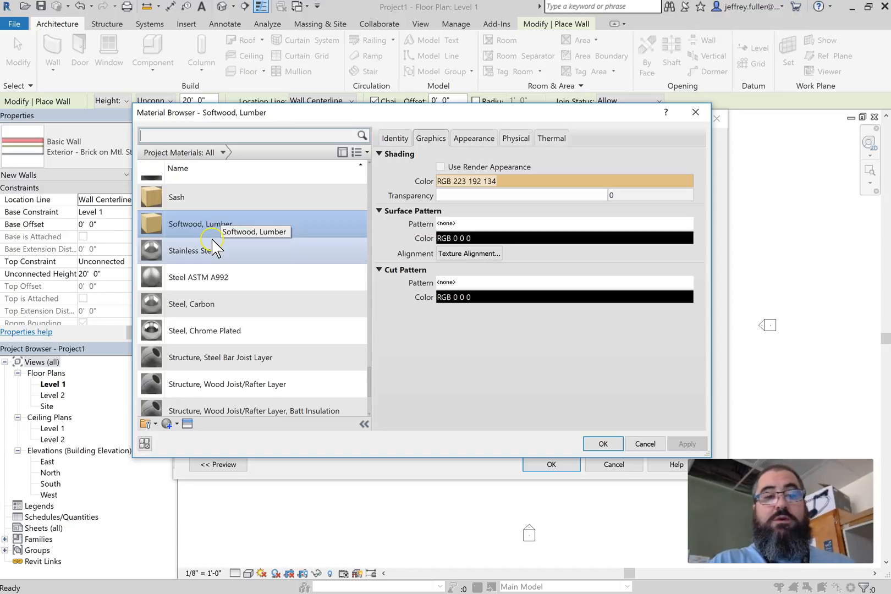
pyautogui.click(217, 227)
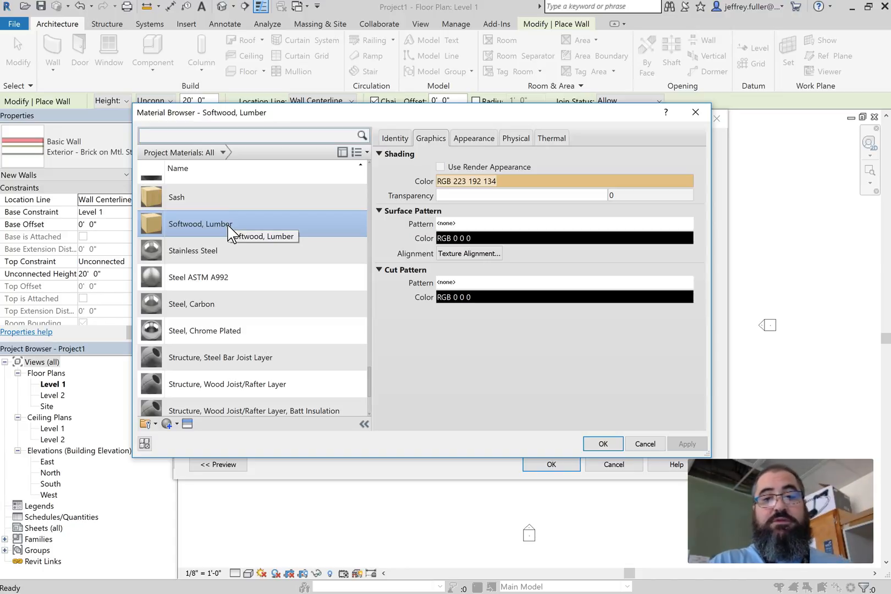
pyautogui.click(209, 223)
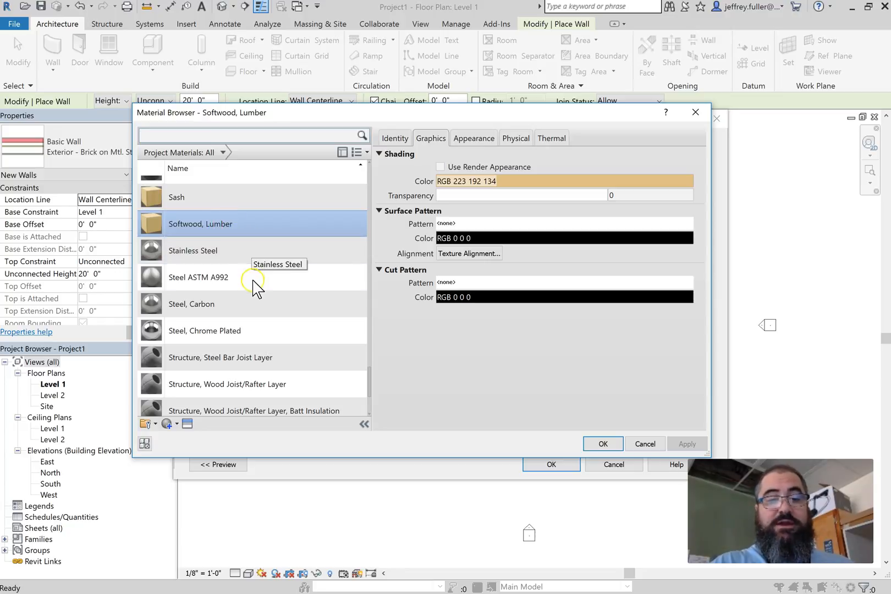
pyautogui.scroll(-1, 218, 380)
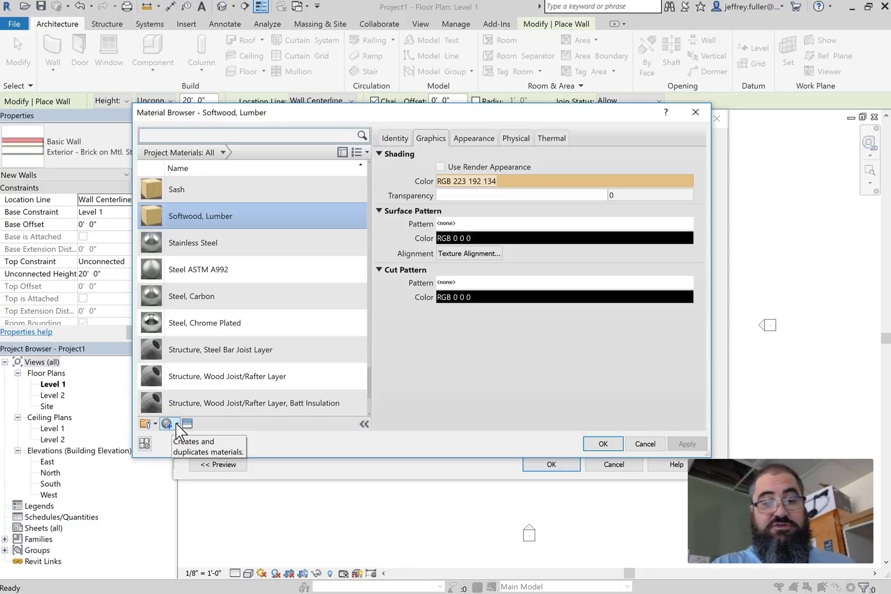
pyautogui.click(176, 426)
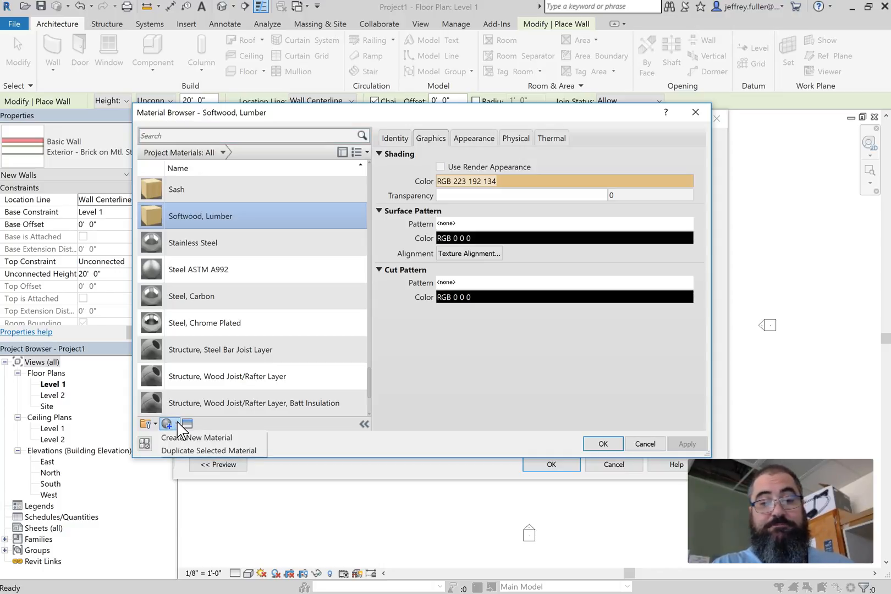
pyautogui.click(183, 446)
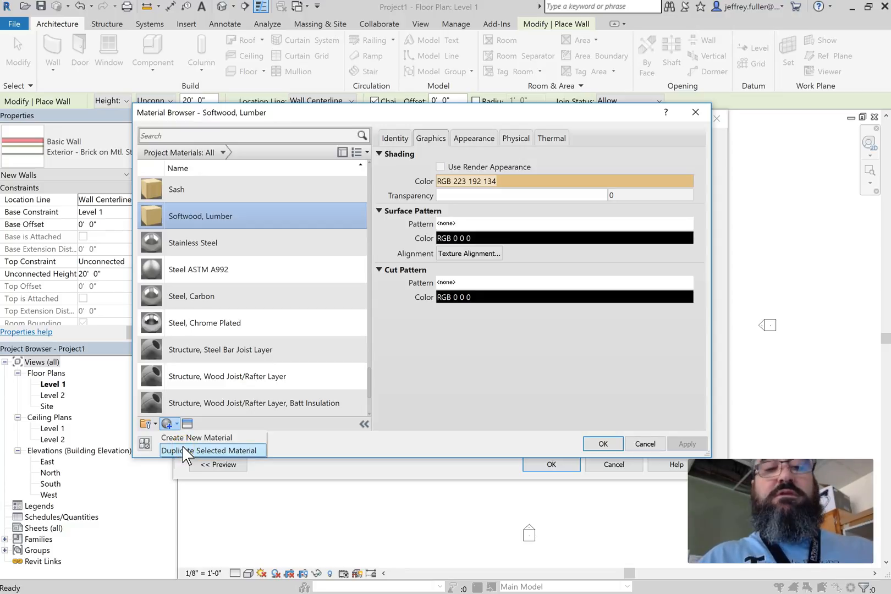
pyautogui.click(184, 451)
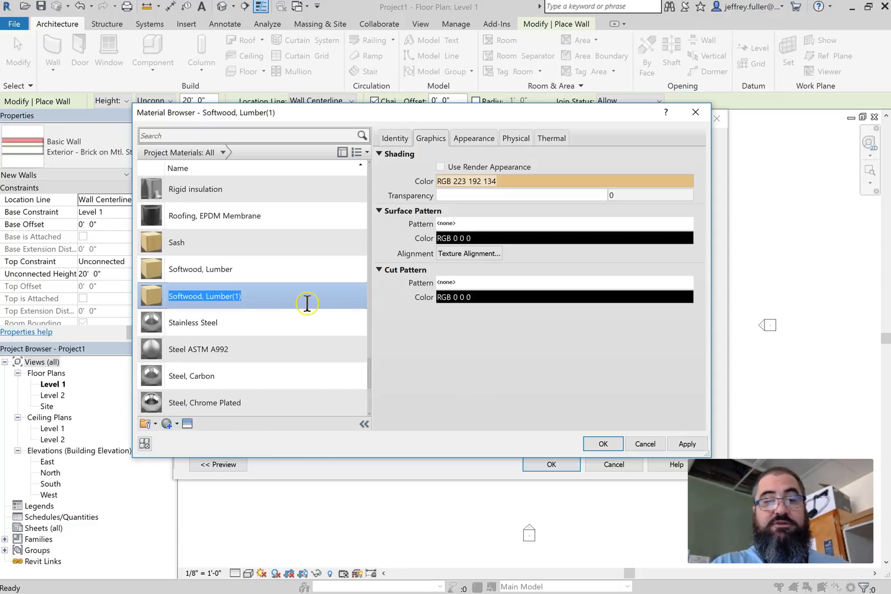
pyautogui.click(236, 297)
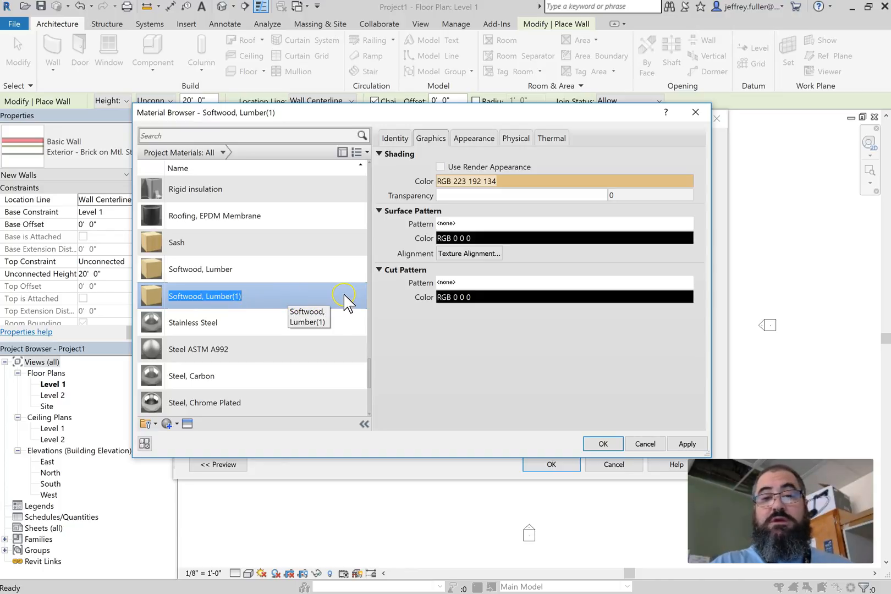
pyautogui.click(315, 296)
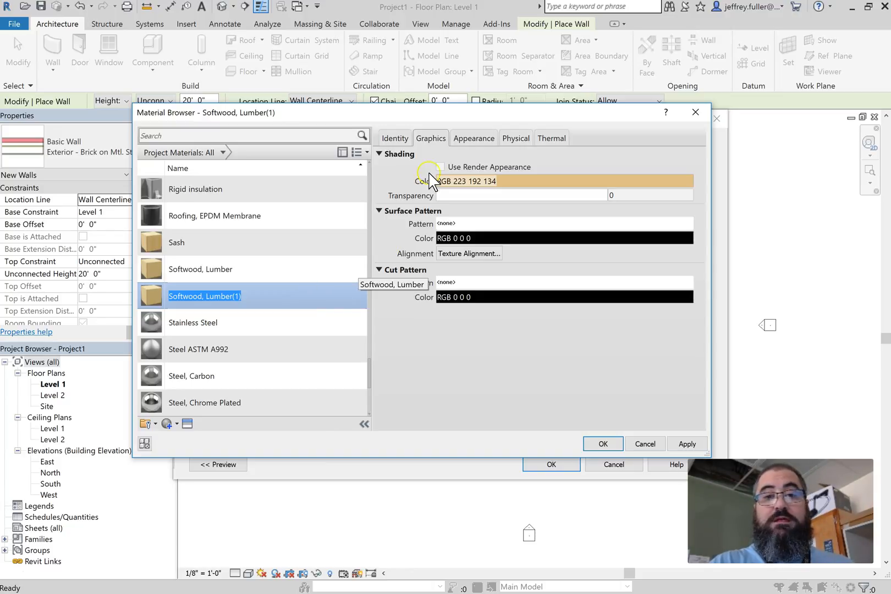
# Rename the duplicated softwood material as "Top Choice Lumber" in its identity information
pyautogui.click(393, 137)
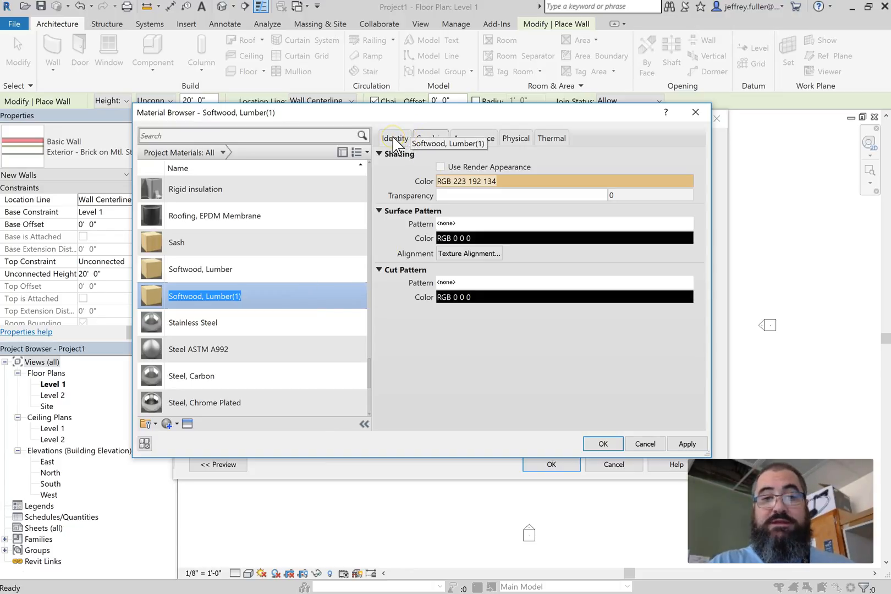
pyautogui.click(394, 137)
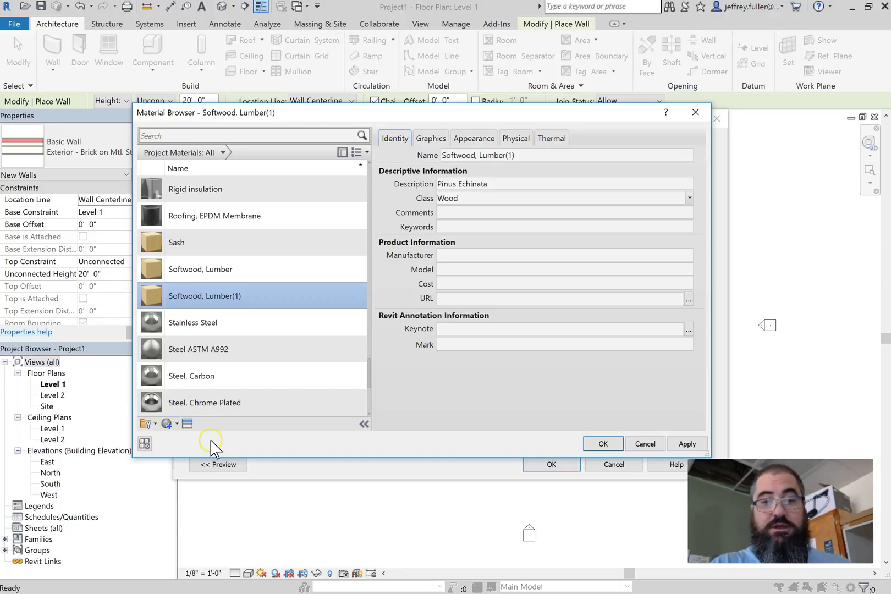
pyautogui.click(13, 571)
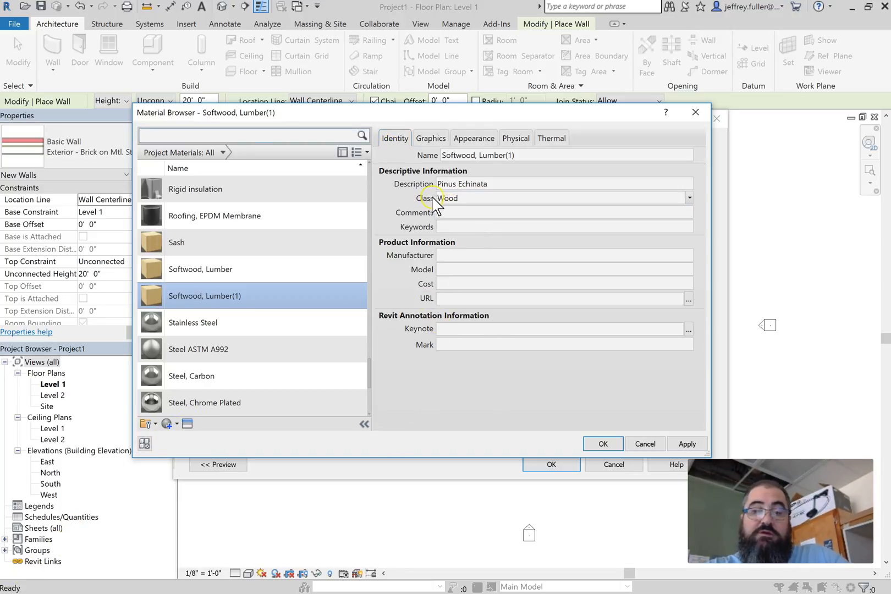
pyautogui.click(452, 154)
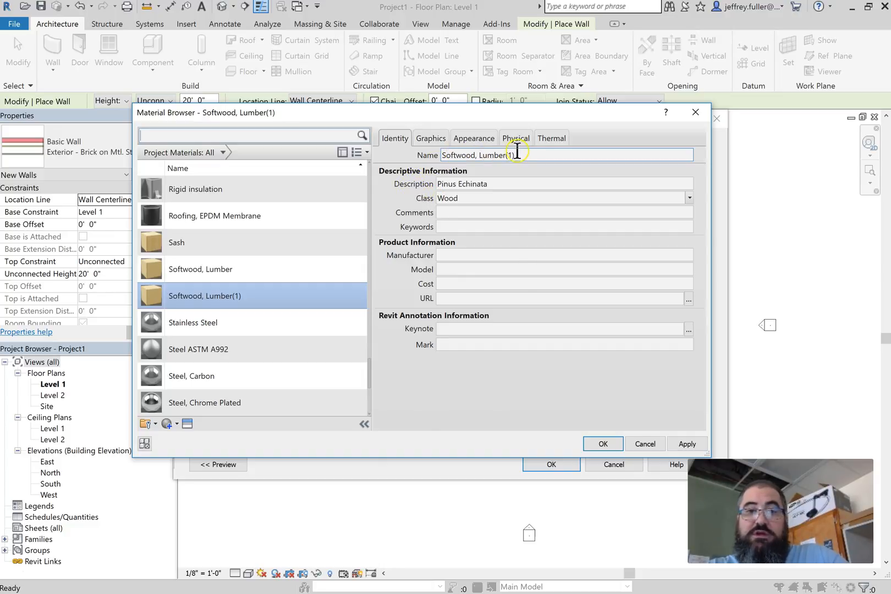
pyautogui.moveTo(519, 153); pyautogui.dragTo(425, 156)
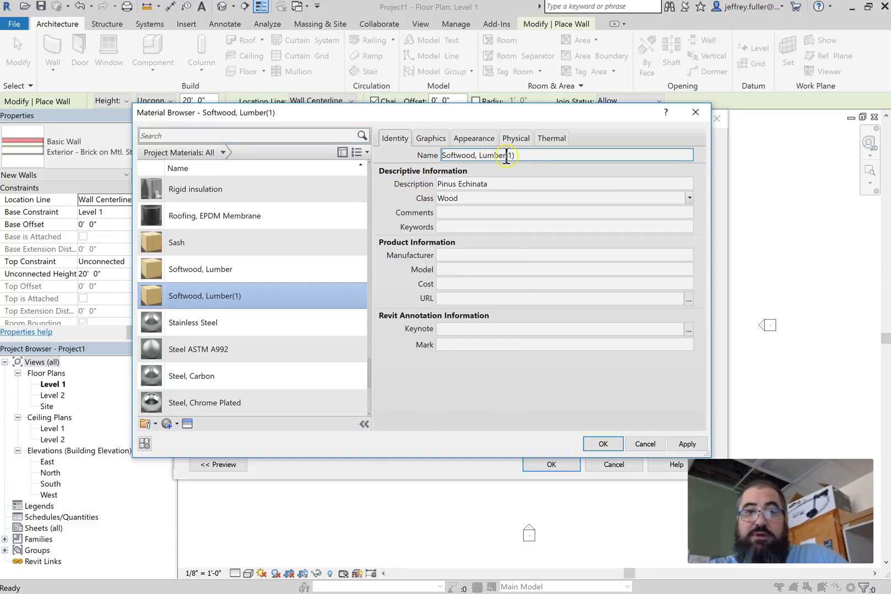
pyautogui.moveTo(523, 154); pyautogui.dragTo(447, 155)
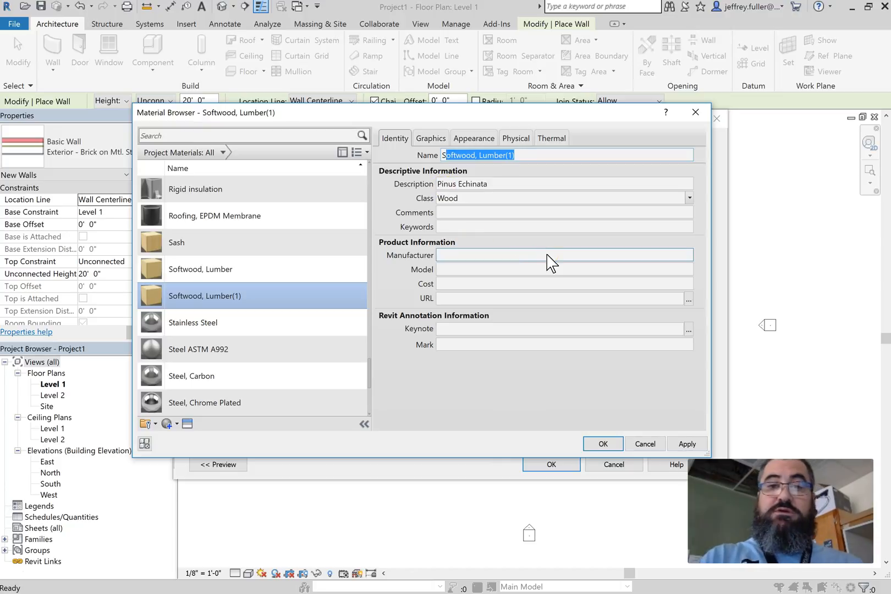
pyautogui.press('BackSpace')
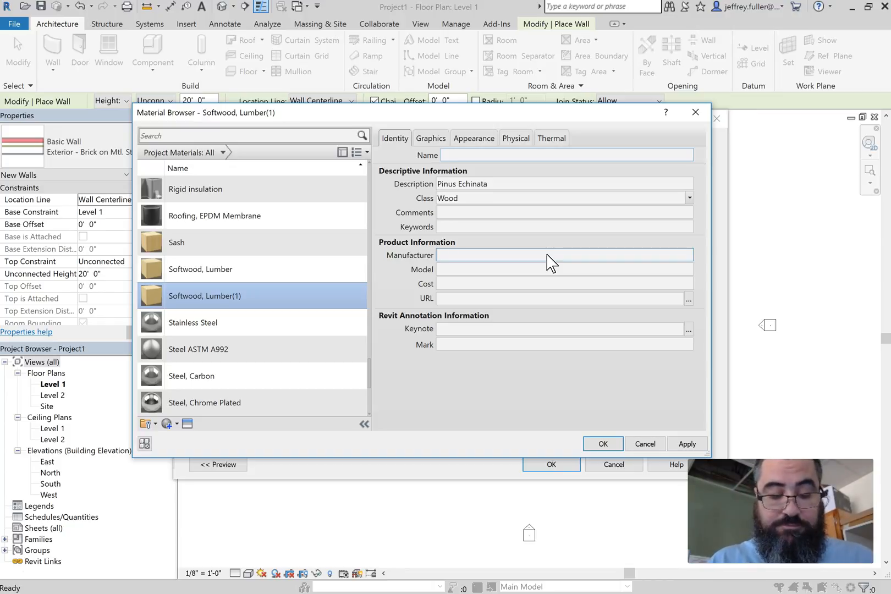
pyautogui.write('Top Choice Lumber')
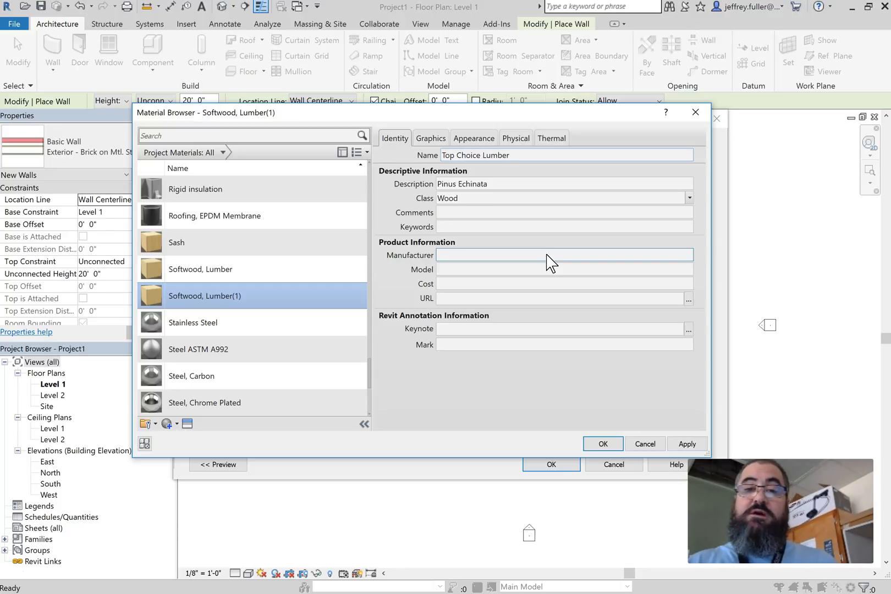
pyautogui.click(508, 187)
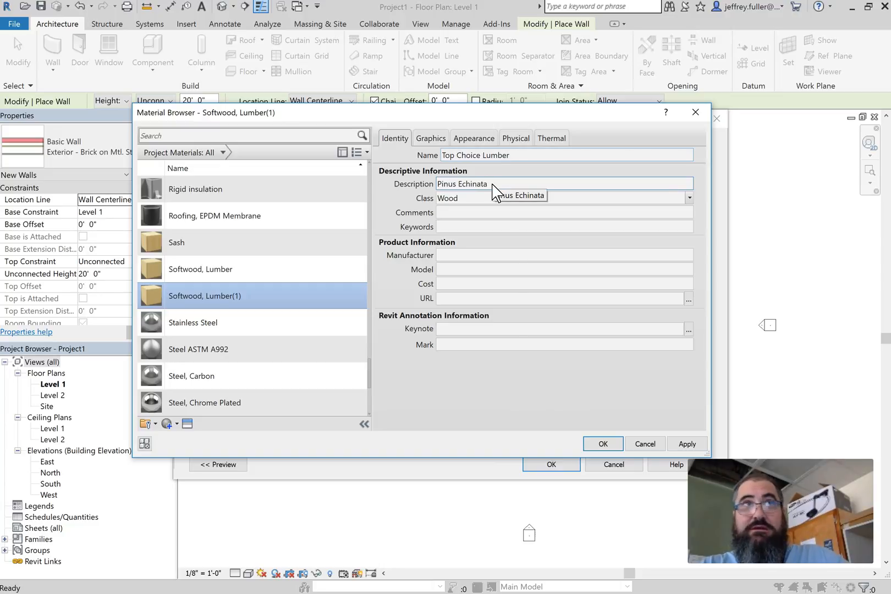
pyautogui.click(477, 211)
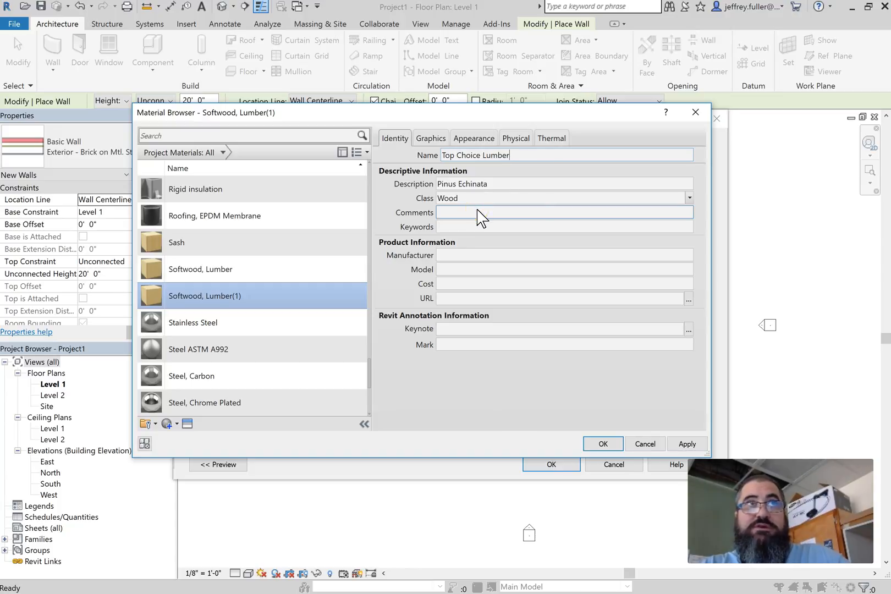
pyautogui.click(480, 211)
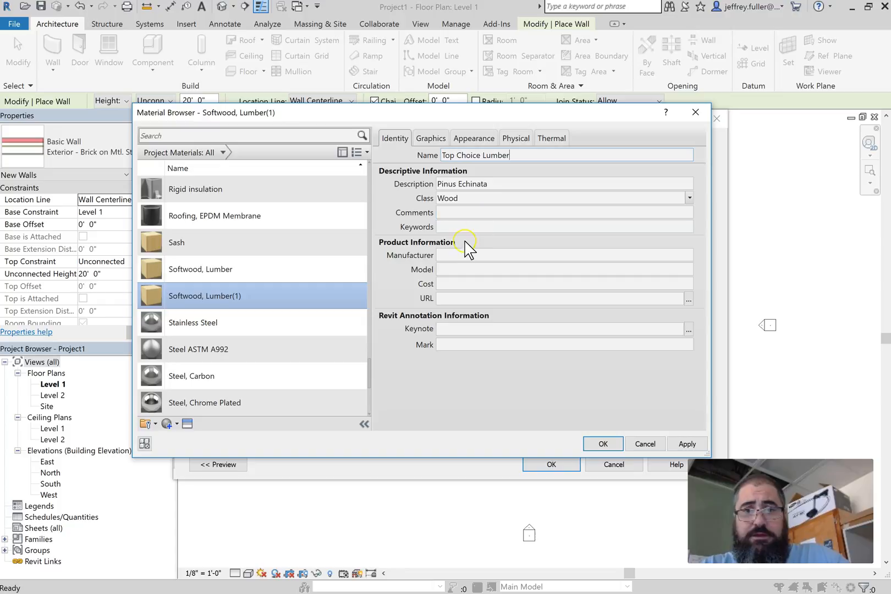
pyautogui.click(474, 233)
# Enter "Top Choice" as the manufacturer in the lumber material's product information
pyautogui.click(467, 255)
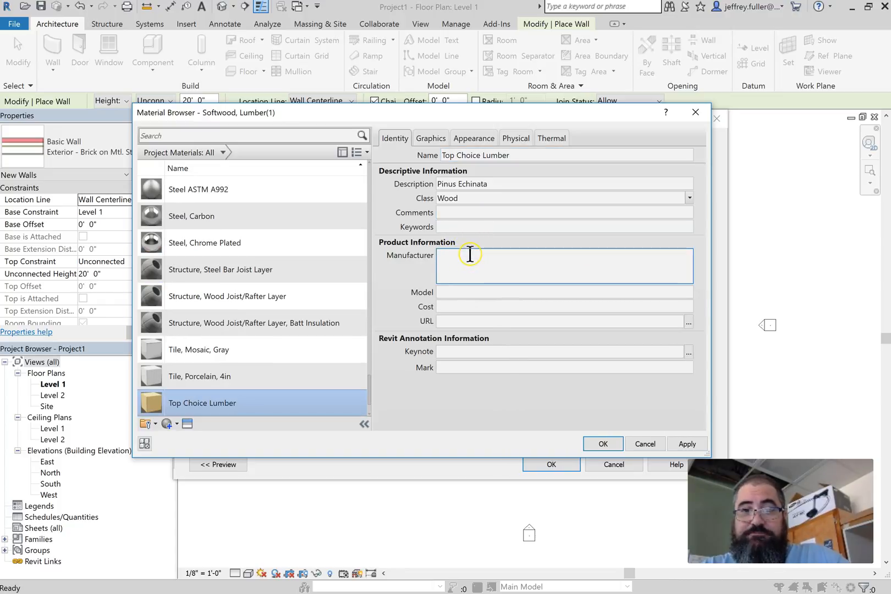
pyautogui.click(392, 264)
pyautogui.click(448, 254)
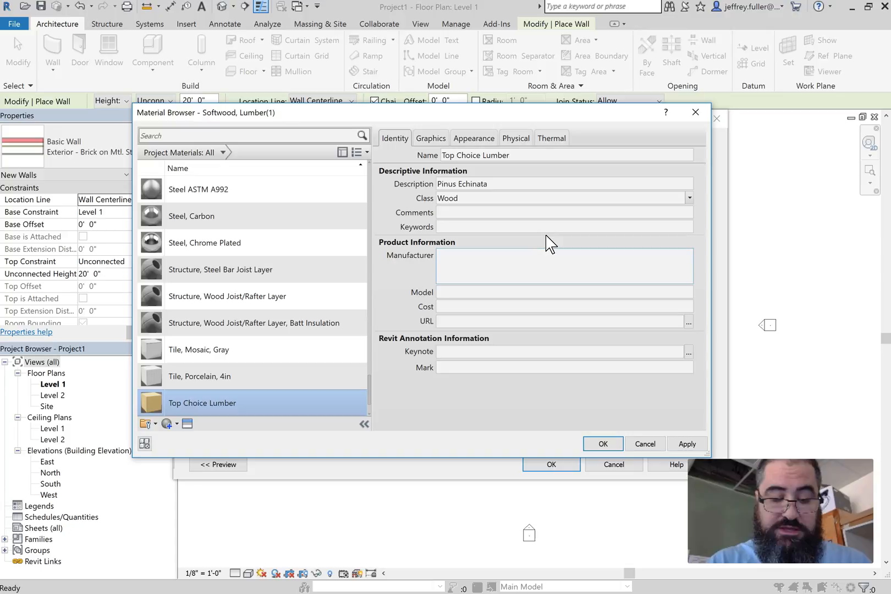
pyautogui.write('Top C')
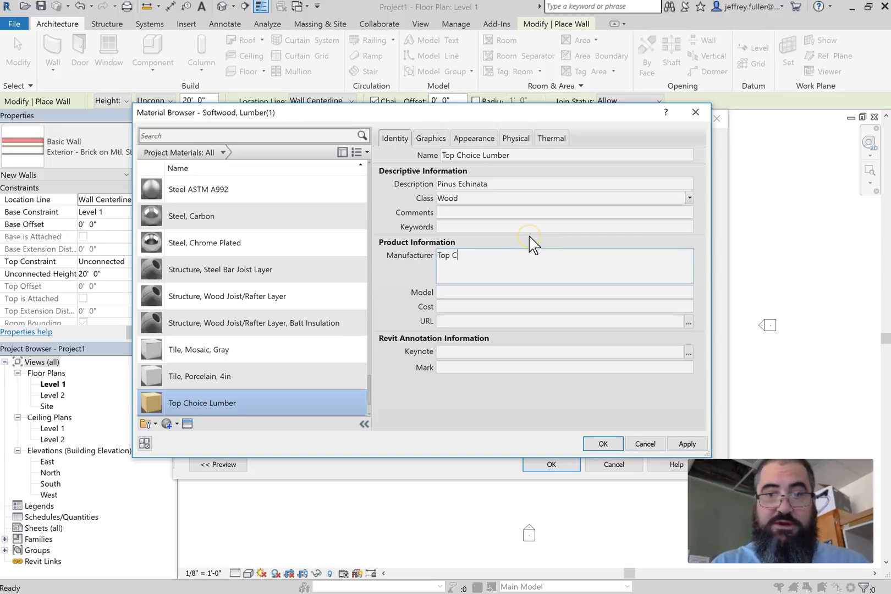
pyautogui.write('oihoice')
pyautogui.click(443, 292)
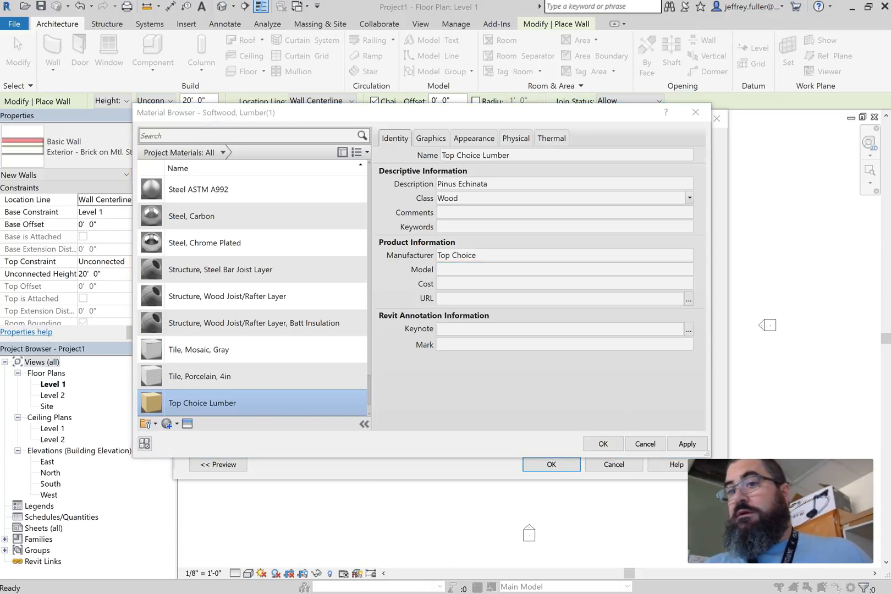
# Switch to the web browser, search the Lowe's site for "2 x 4" and open the Top Choice 2-in x 4-in x 10-ft lumber product
pyautogui.hotkey('alt', 'Tab')
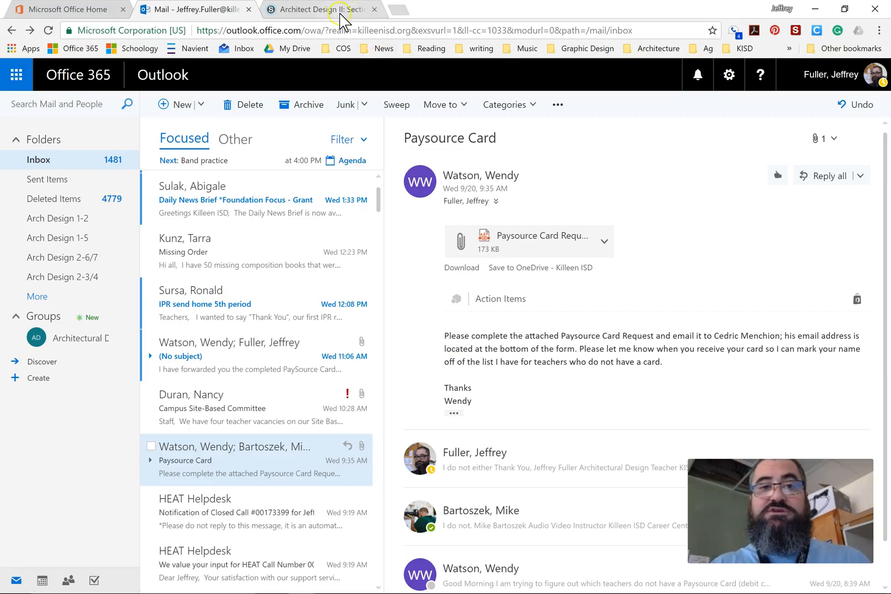
pyautogui.click(399, 10)
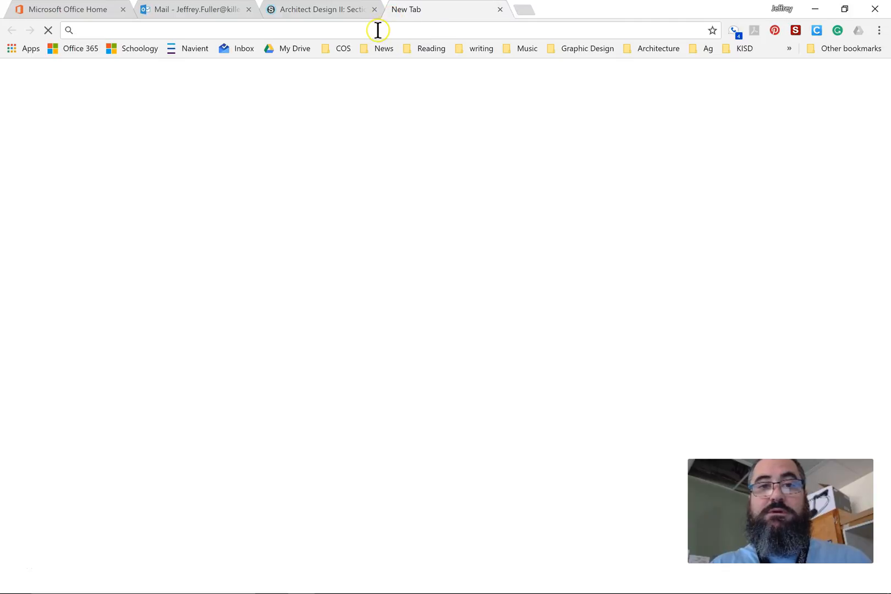
pyautogui.write('lowes')
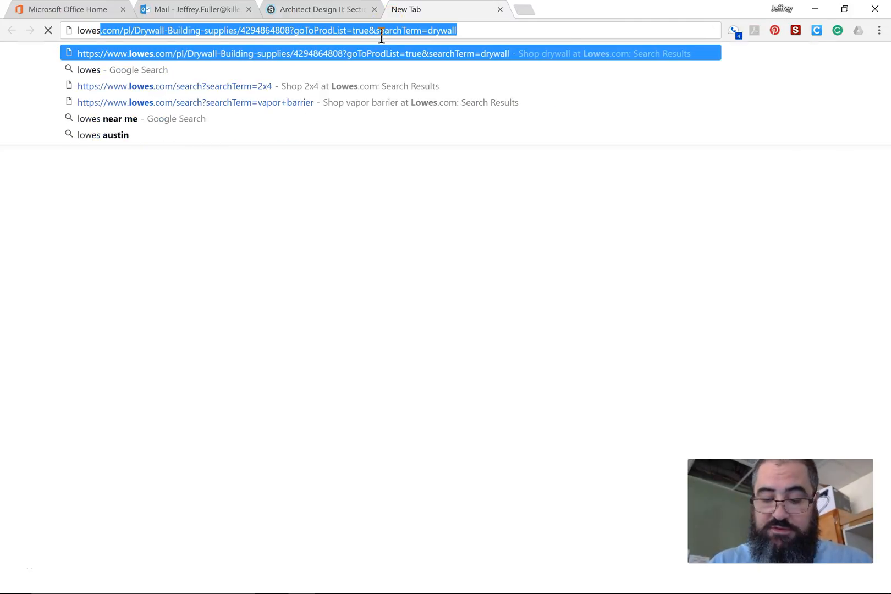
pyautogui.press('Return')
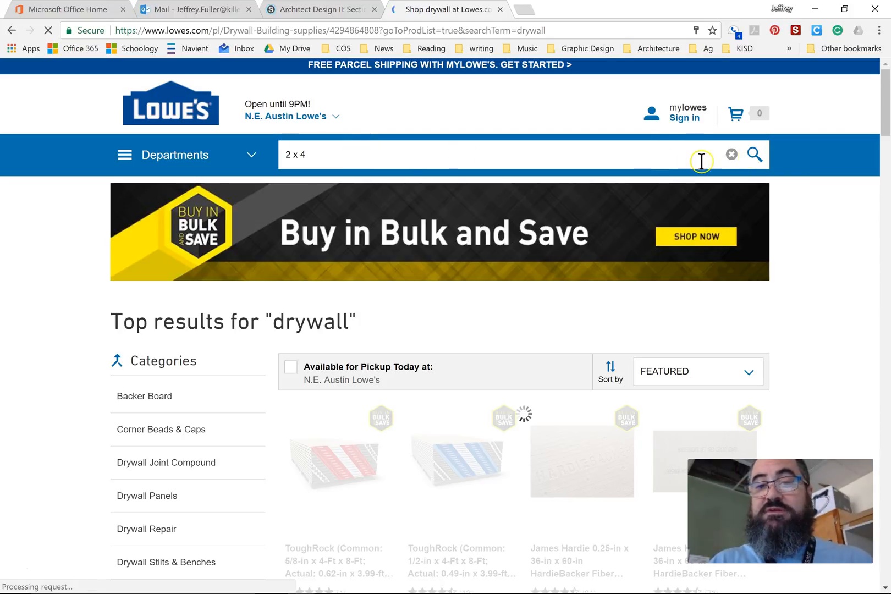
pyautogui.click(754, 156)
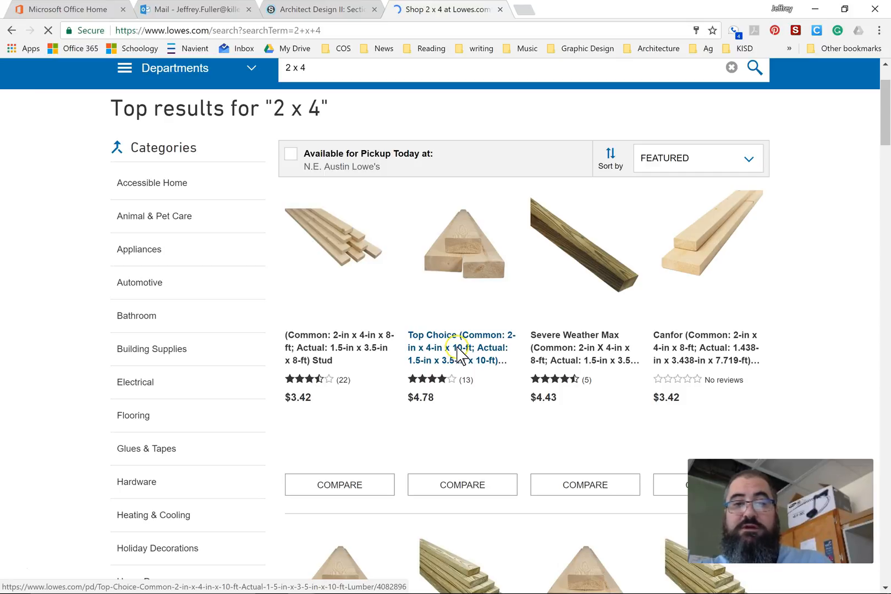
pyautogui.click(459, 352)
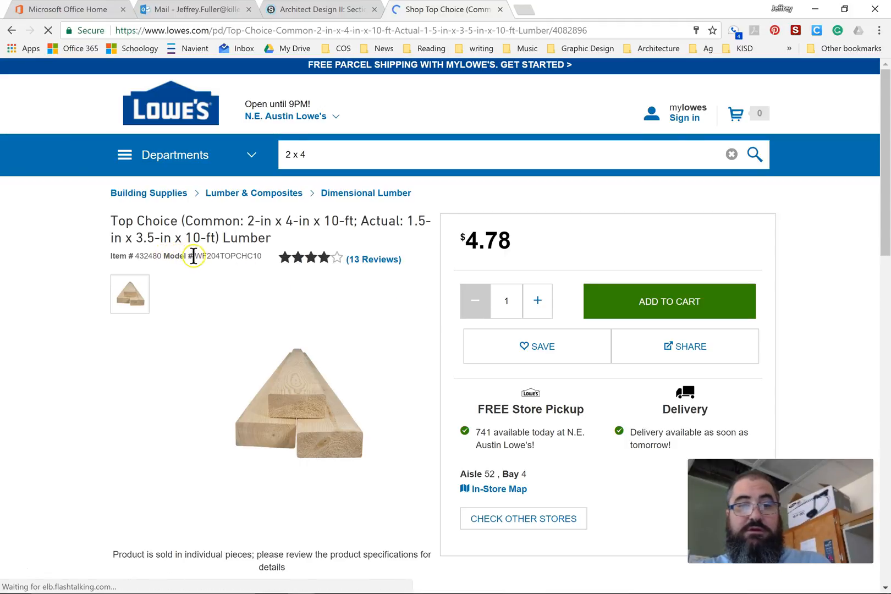
# Copy model number WF204TOPCHC10 from the product page and, back in Revit, paste it as the Top Choice Lumber material's model
pyautogui.moveTo(261, 256); pyautogui.dragTo(193, 256)
pyautogui.hotkey('ctrl', 'c')
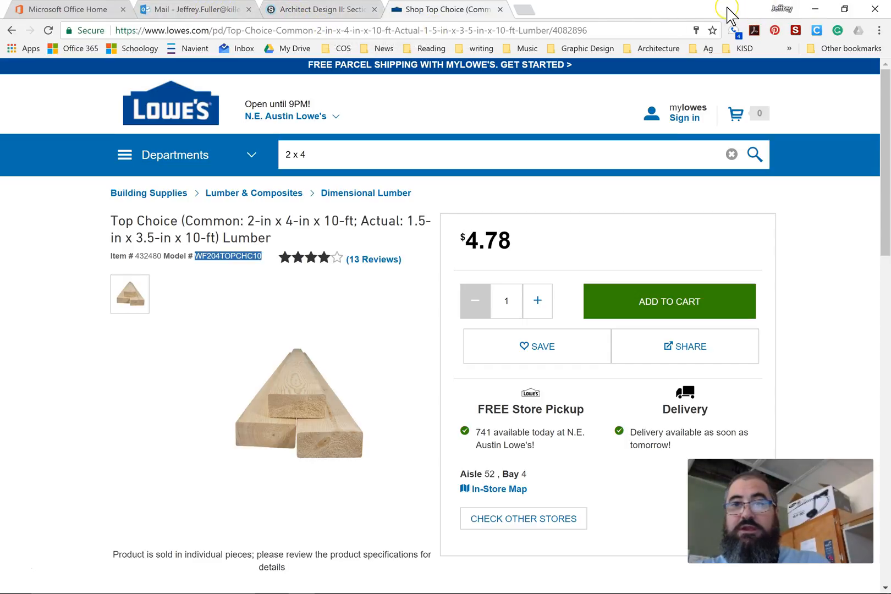
pyautogui.click(815, 9)
pyautogui.click(468, 215)
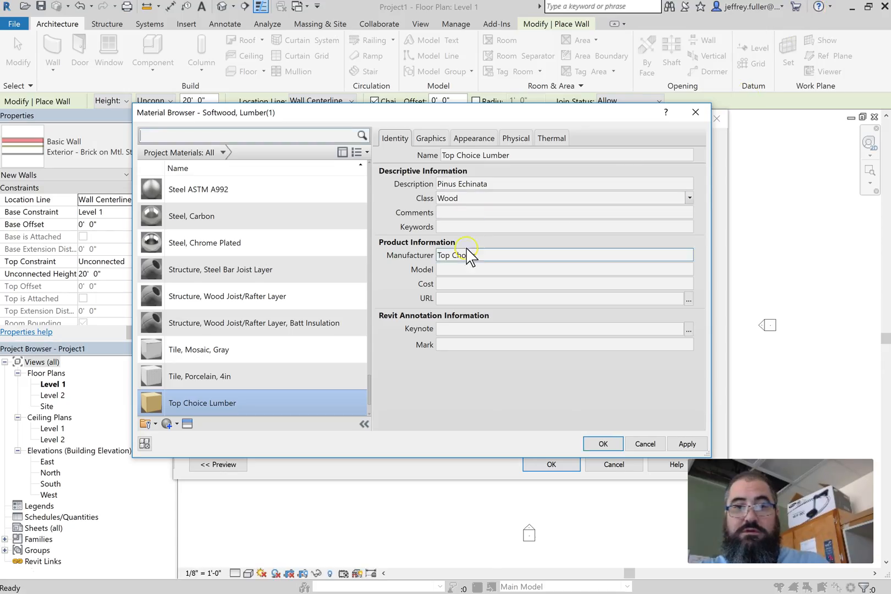
pyautogui.click(459, 268)
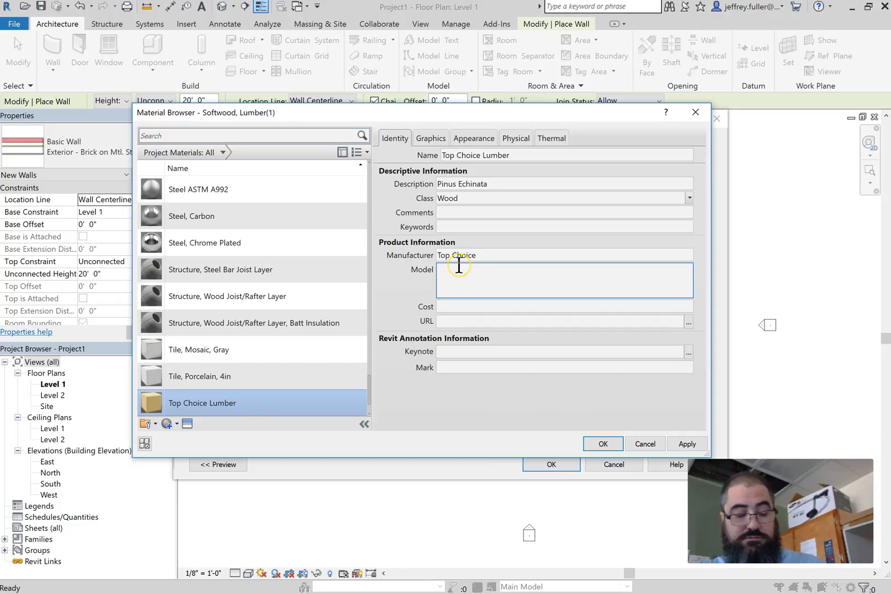
pyautogui.hotkey('ctrl', 'v')
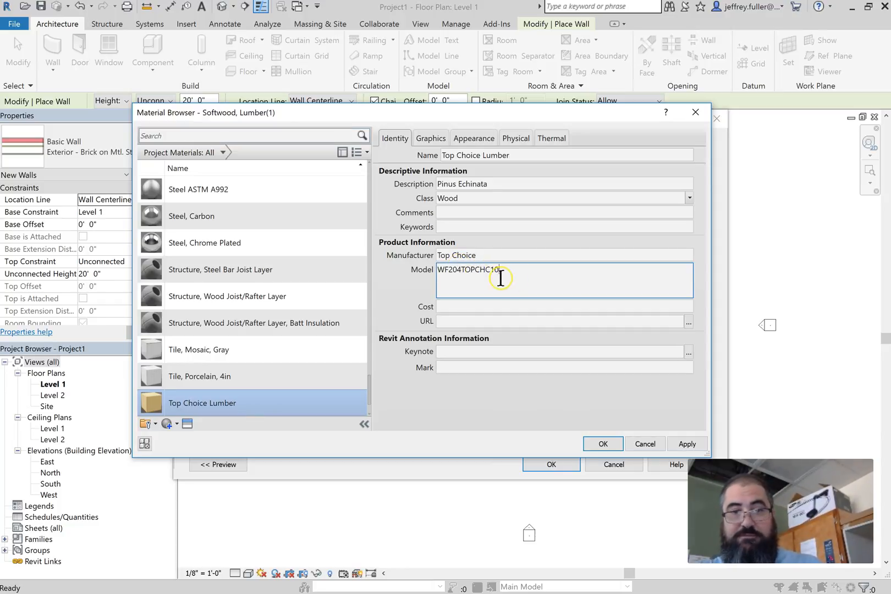
# Enter "$4.78 ea." as the cost in the Top Choice Lumber material's product information
pyautogui.click(498, 311)
pyautogui.click(496, 309)
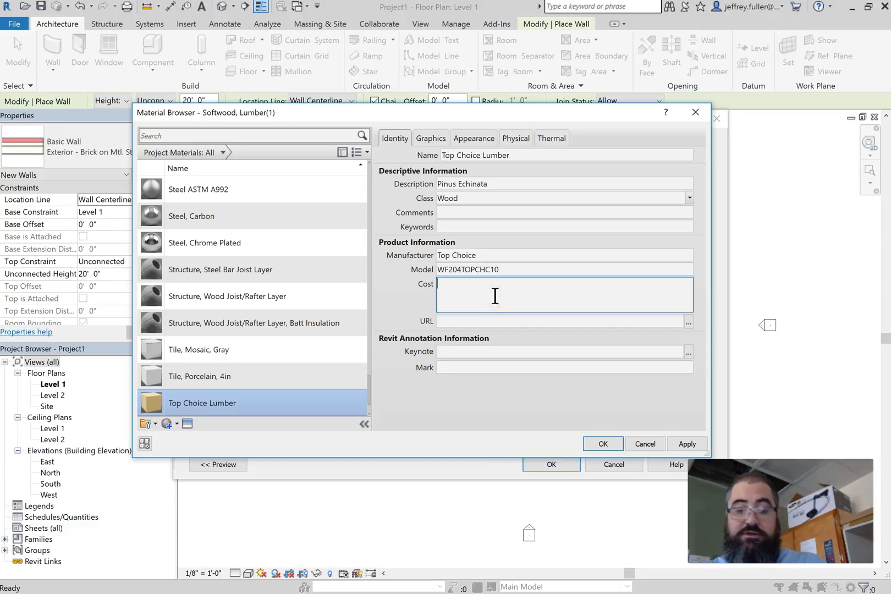
pyautogui.write('$4.78 e')
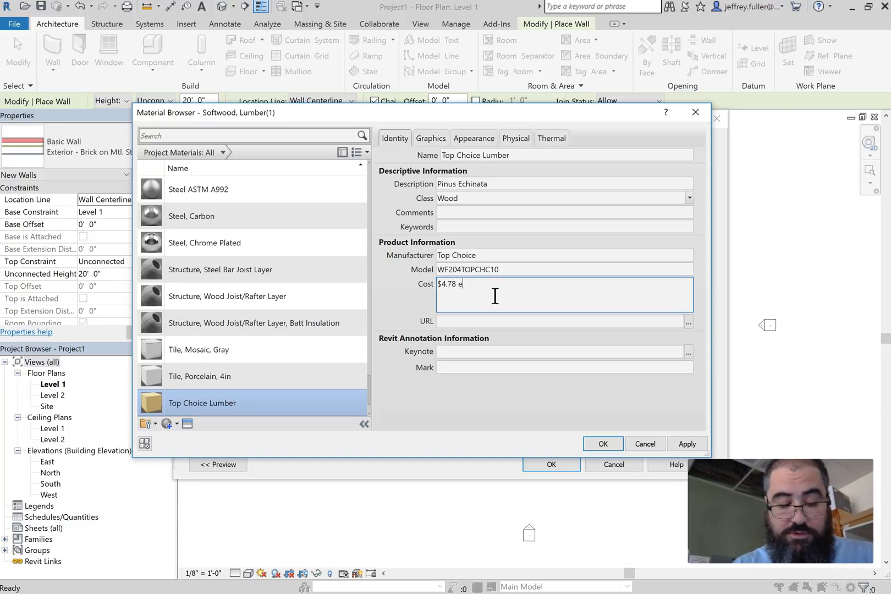
pyautogui.write('a.')
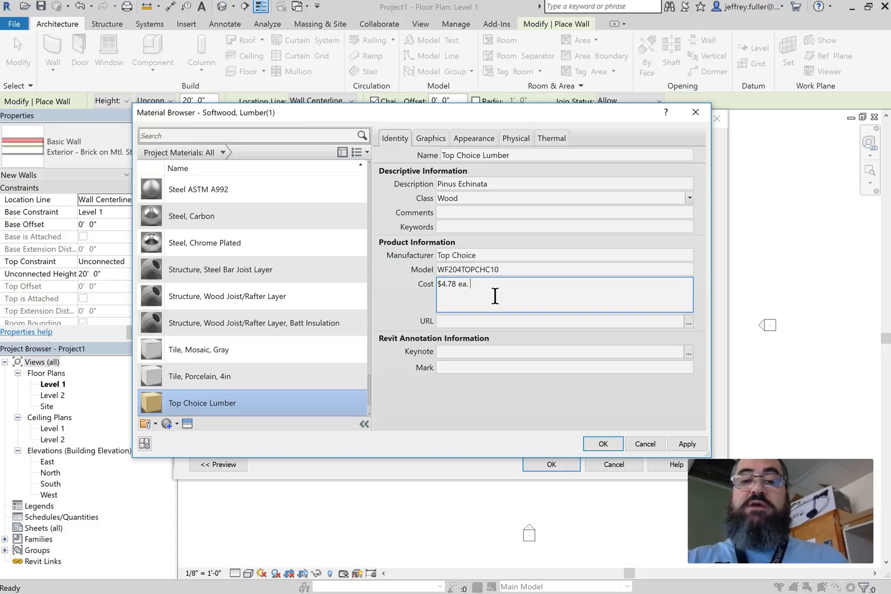
pyautogui.click(495, 321)
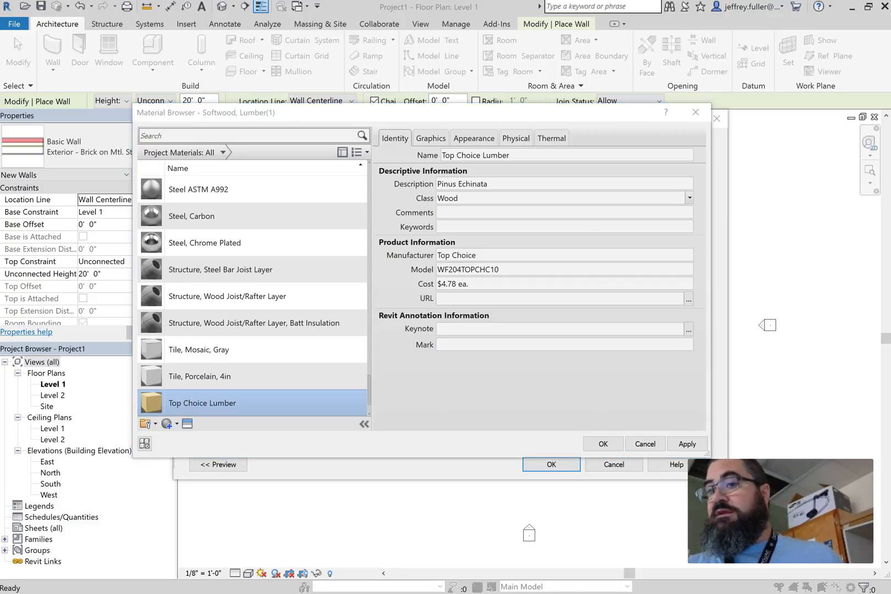
# Copy the Lowe's product page address from the web browser and, back in Revit, paste it as the Top Choice Lumber material's URL
pyautogui.hotkey('alt', 'Tab')
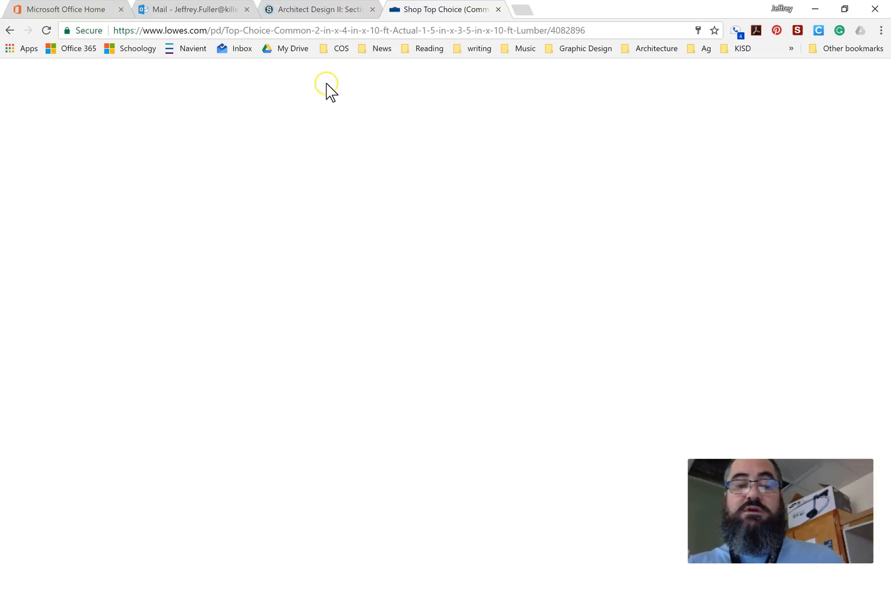
pyautogui.click(305, 30)
pyautogui.hotkey('ctrl', 'c')
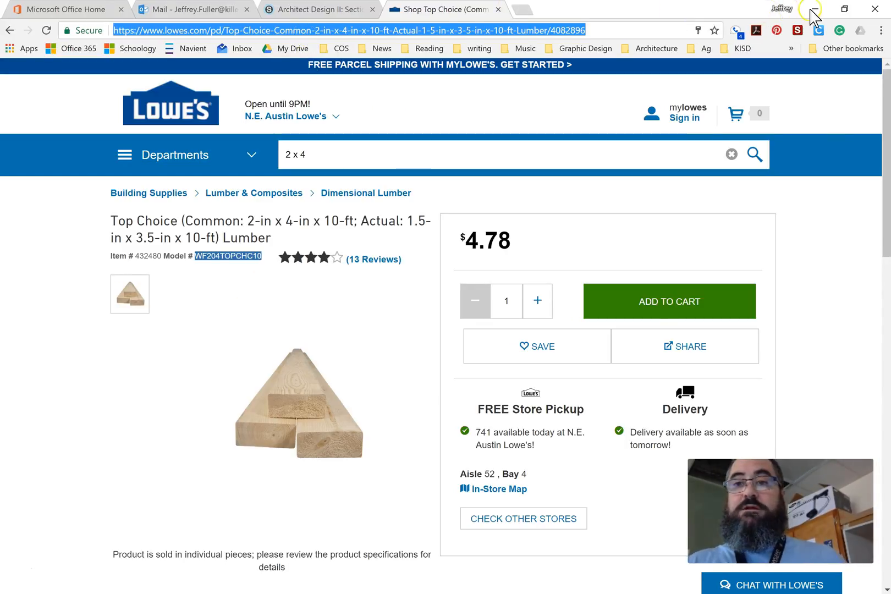
pyautogui.click(818, 13)
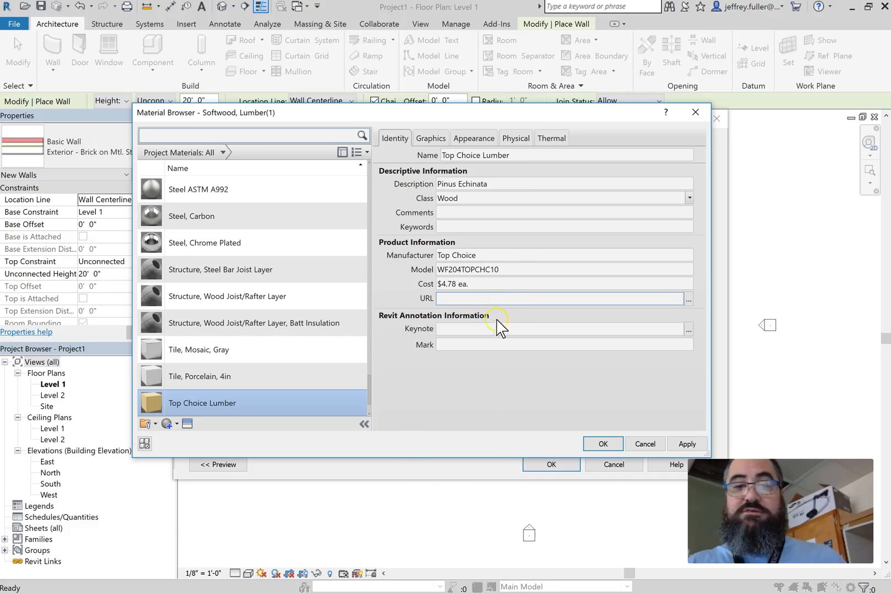
pyautogui.click(490, 302)
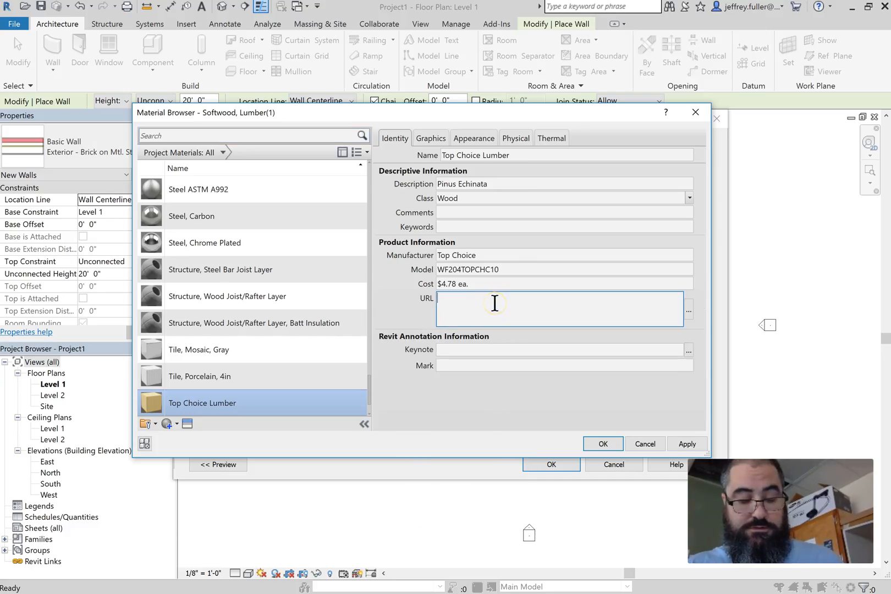
pyautogui.hotkey('ctrl', 'v')
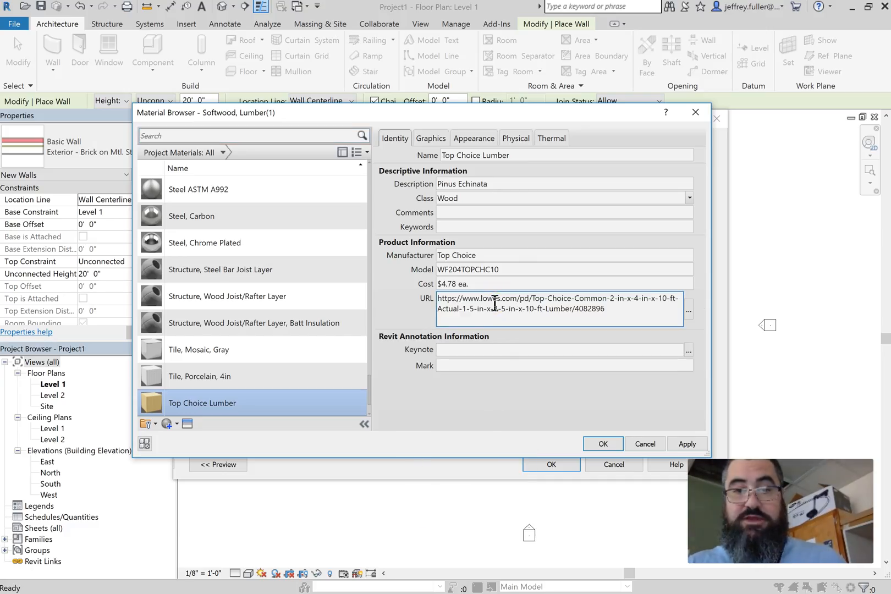
pyautogui.click(476, 385)
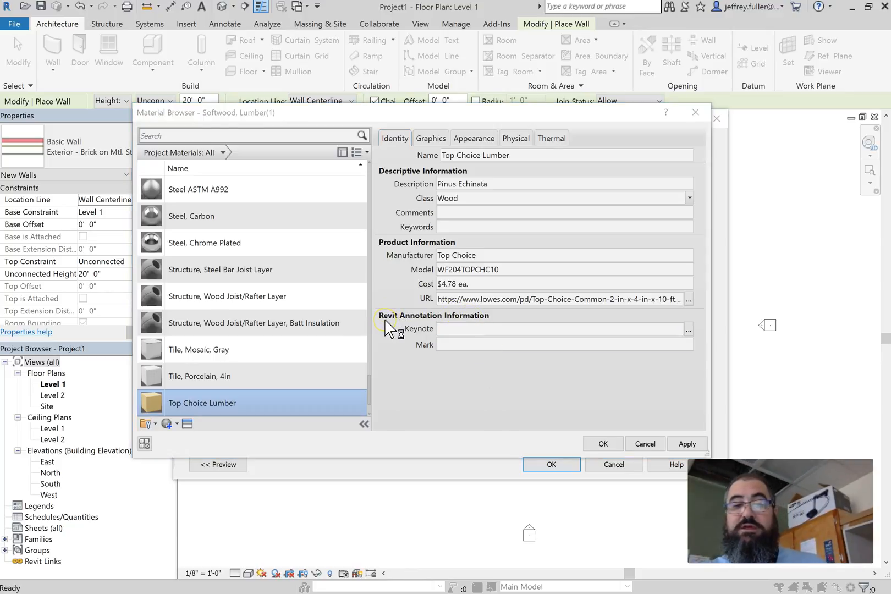
pyautogui.click(462, 328)
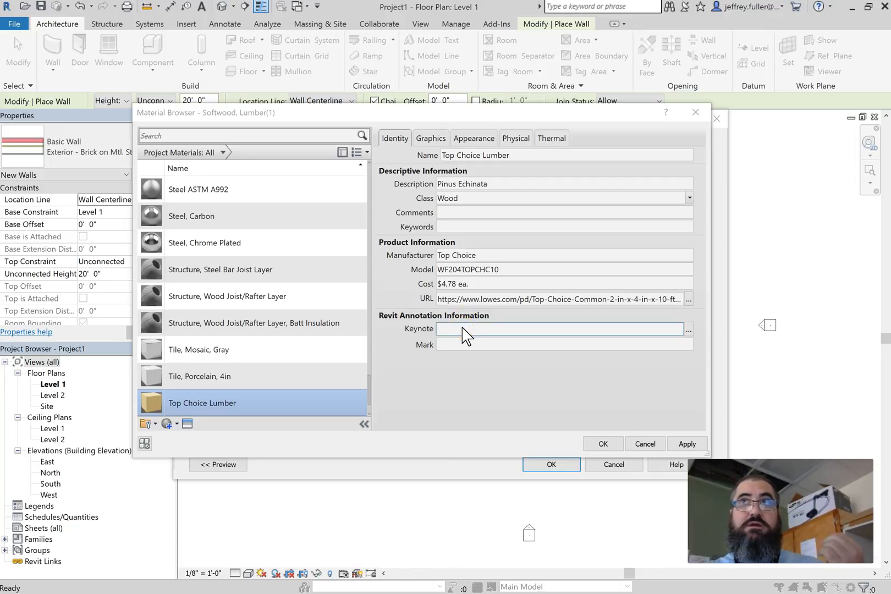
pyautogui.click(462, 330)
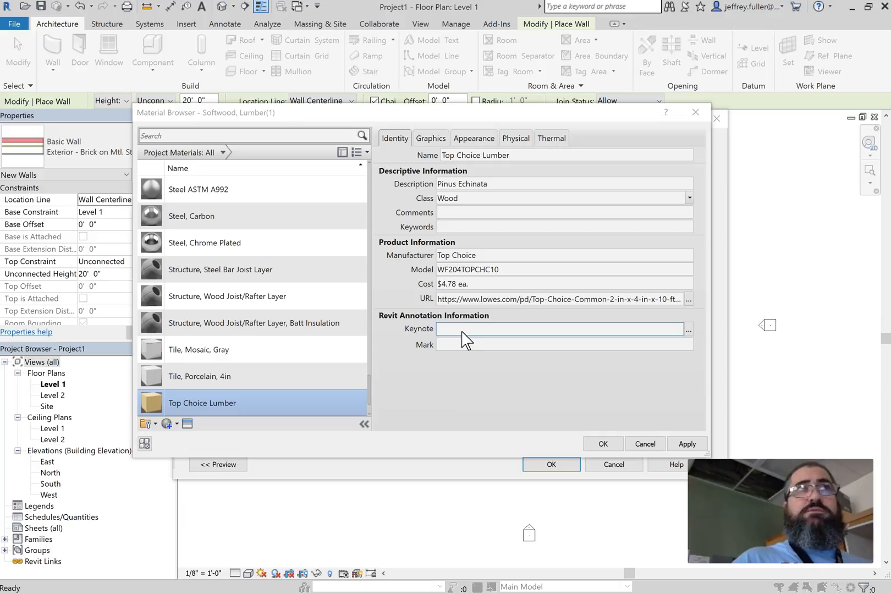
pyautogui.click(457, 332)
pyautogui.click(488, 333)
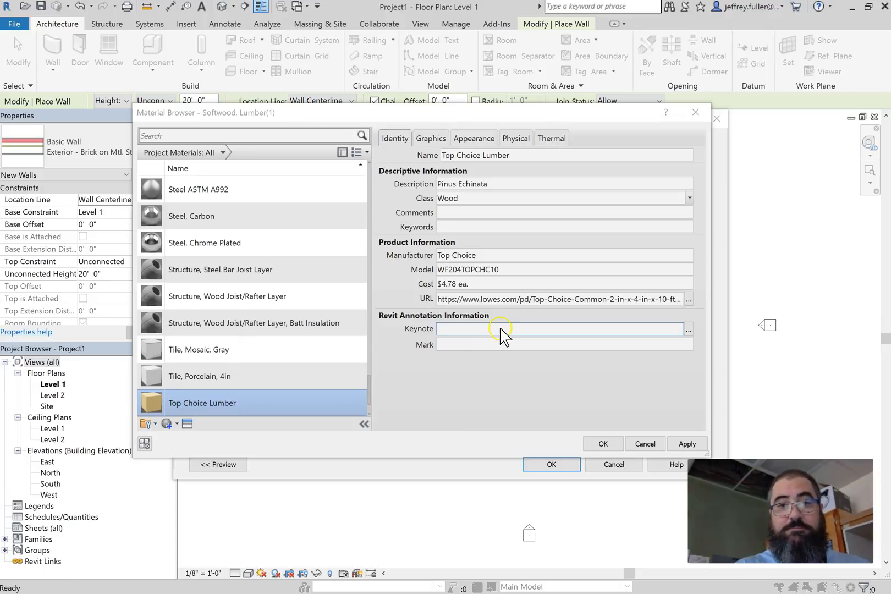
pyautogui.click(532, 332)
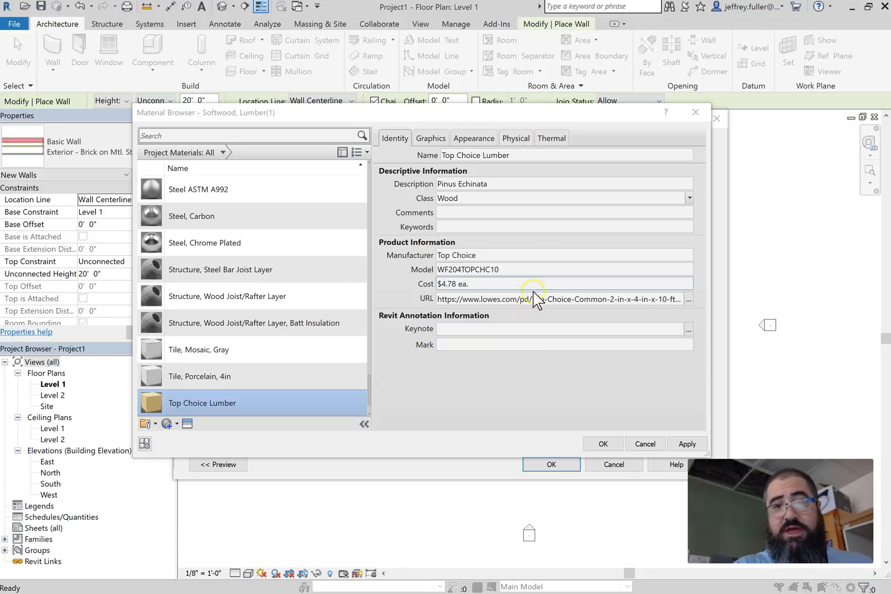
pyautogui.click(408, 186)
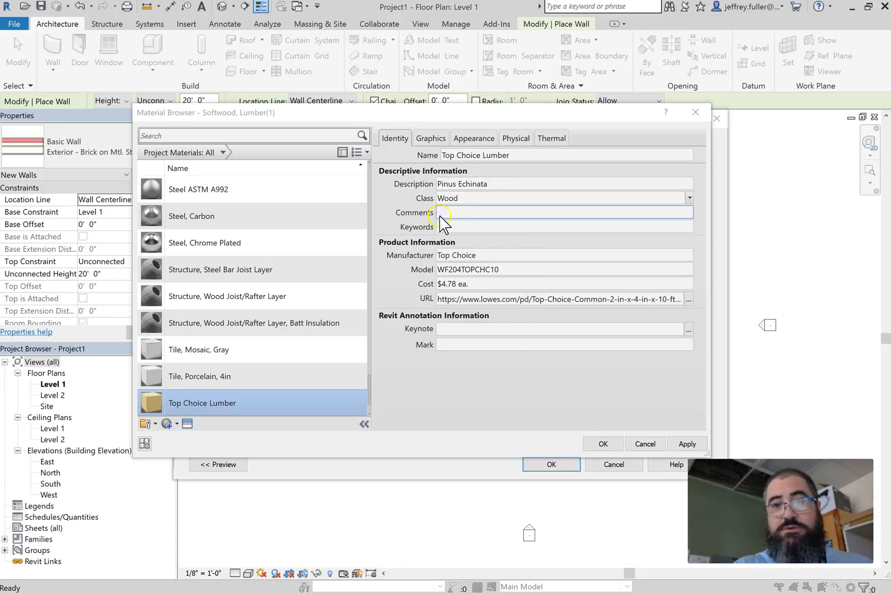
pyautogui.click(464, 159)
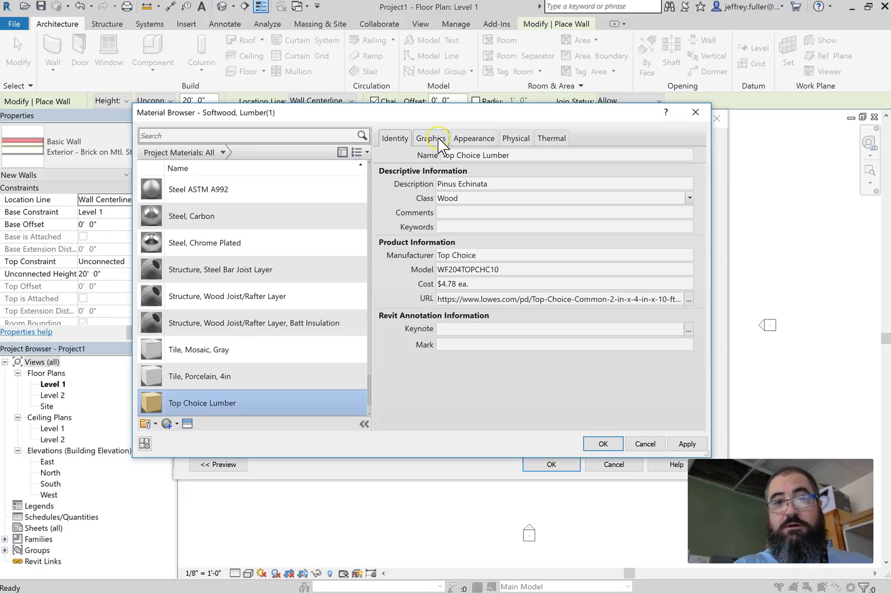
# Review the Top Choice Lumber material's graphics and appearance settings, including shading, patterns, wood image, stain and finish
pyautogui.click(439, 142)
pyautogui.click(485, 142)
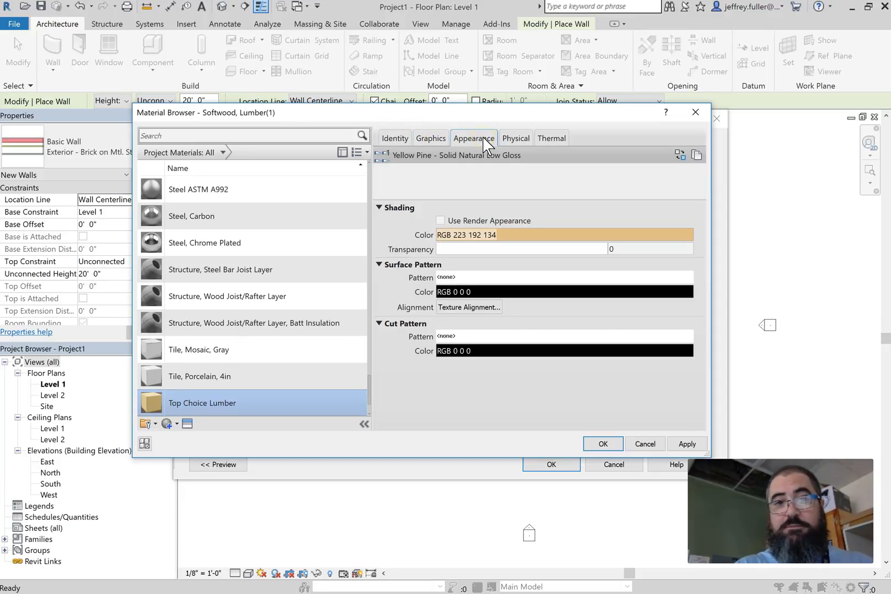
pyautogui.click(430, 140)
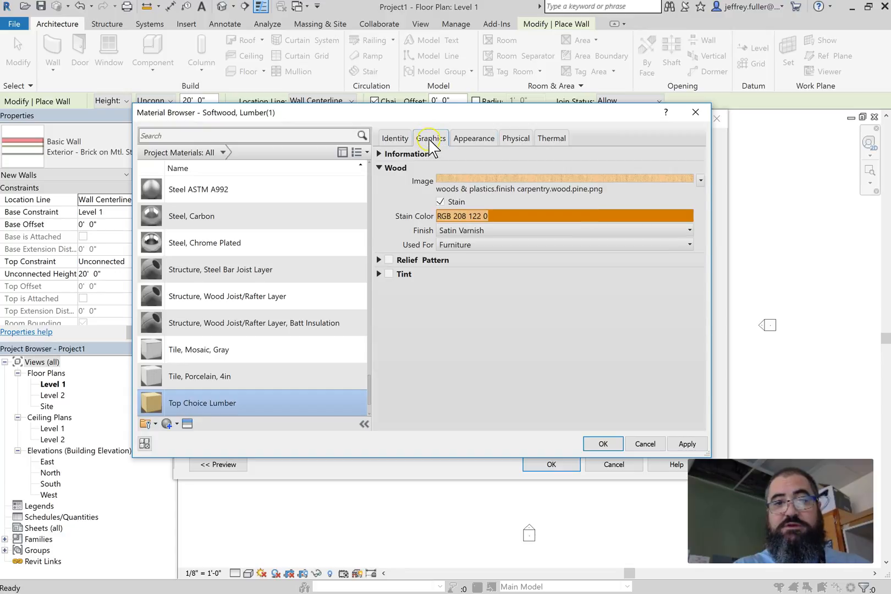
pyautogui.click(465, 138)
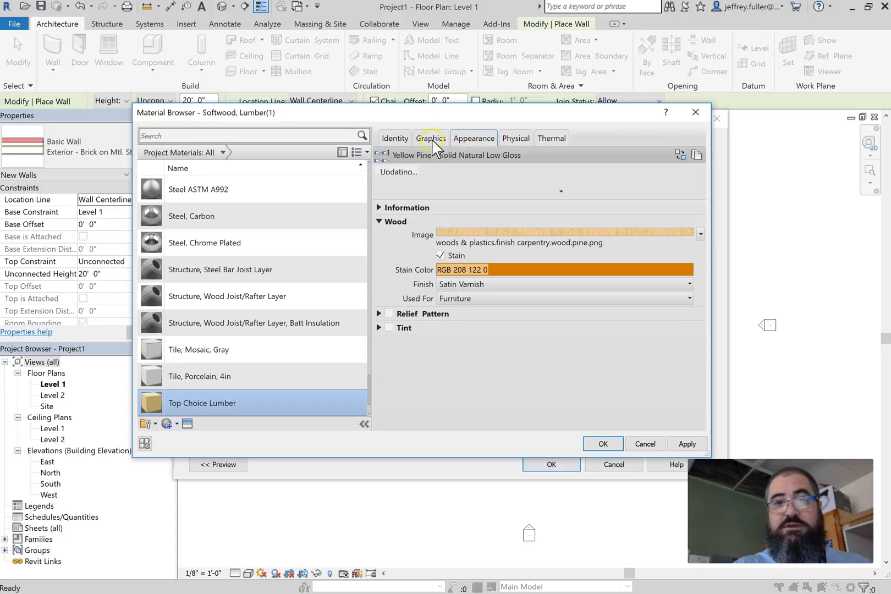
pyautogui.click(432, 141)
pyautogui.click(472, 139)
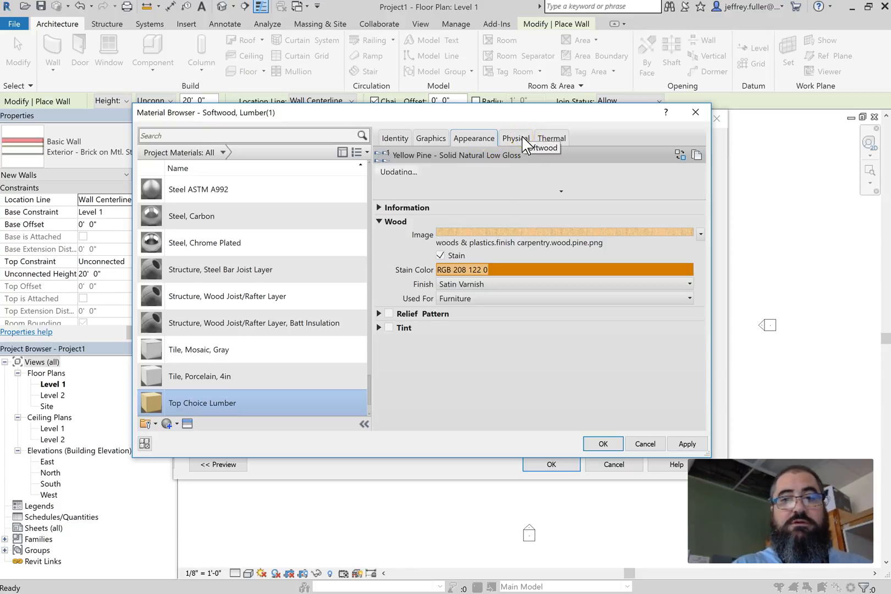
# Show the lumber material's physical properties and expand the Information, Mechanical and Strength sections
pyautogui.click(527, 141)
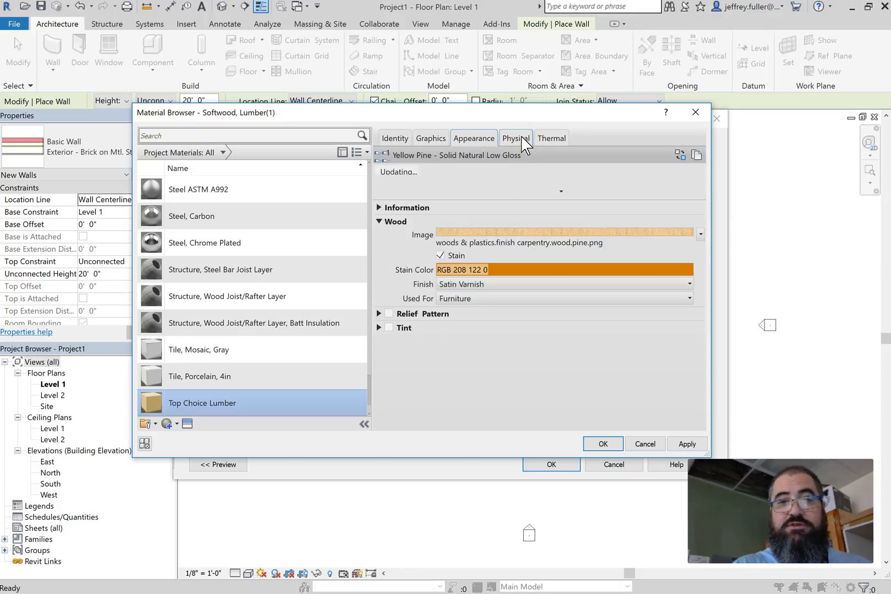
pyautogui.click(379, 171)
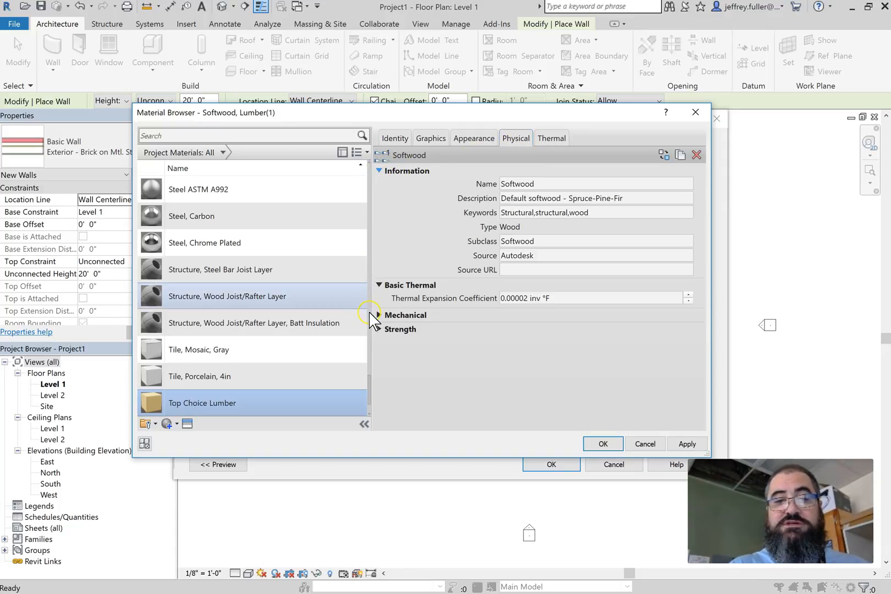
pyautogui.click(379, 316)
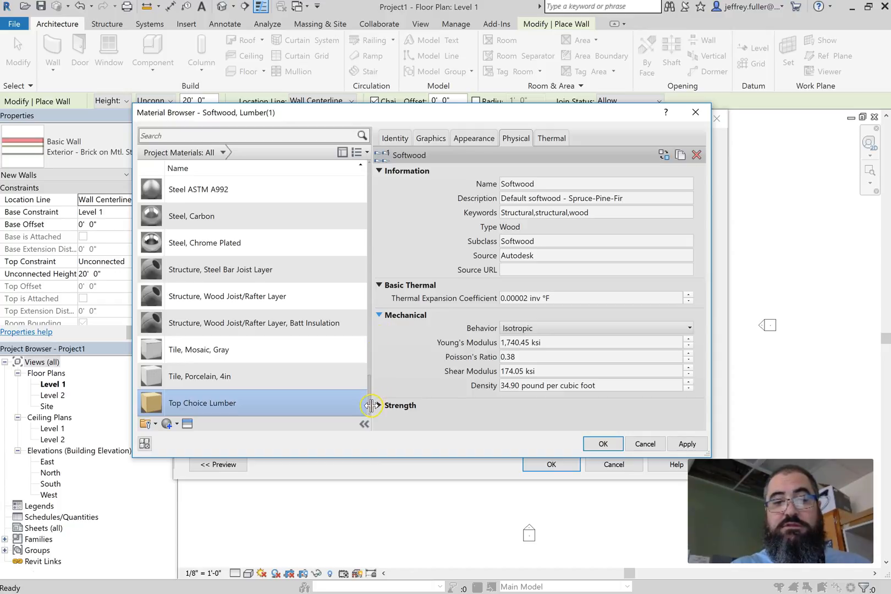
pyautogui.click(379, 405)
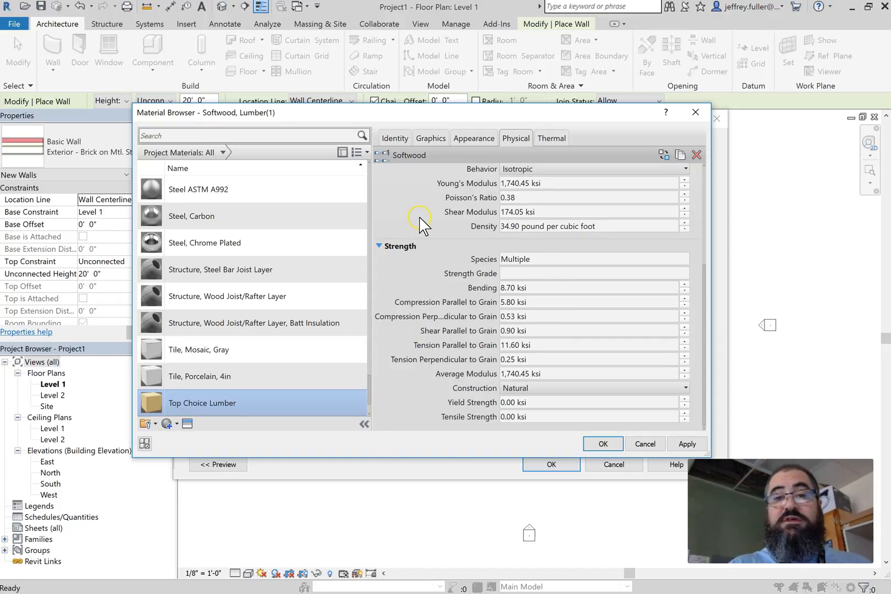
# Examine the softwood's description, thermal, mechanical and strength values throughout its physical properties
pyautogui.scroll(5, 423, 225)
pyautogui.scroll(-2, 433, 232)
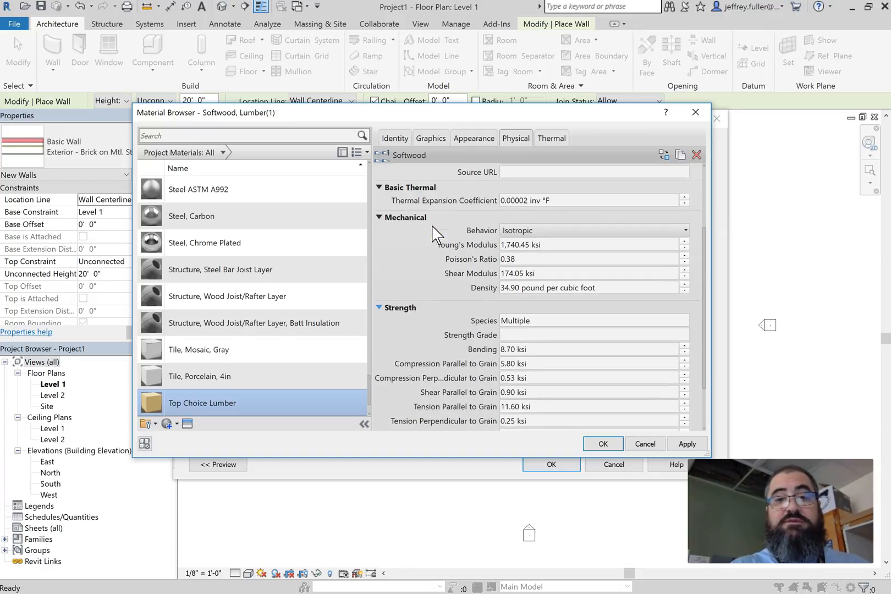
pyautogui.scroll(-2, 434, 232)
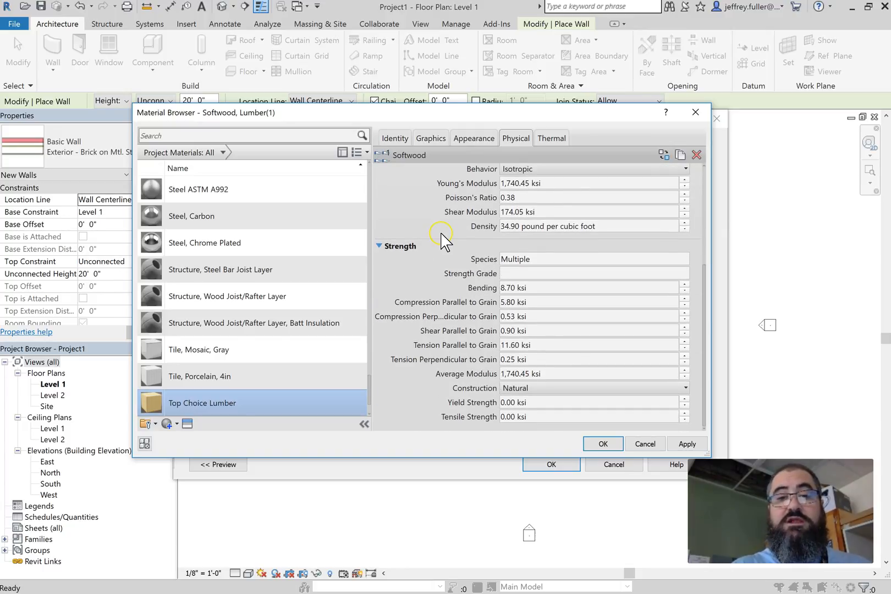
pyautogui.scroll(4, 440, 237)
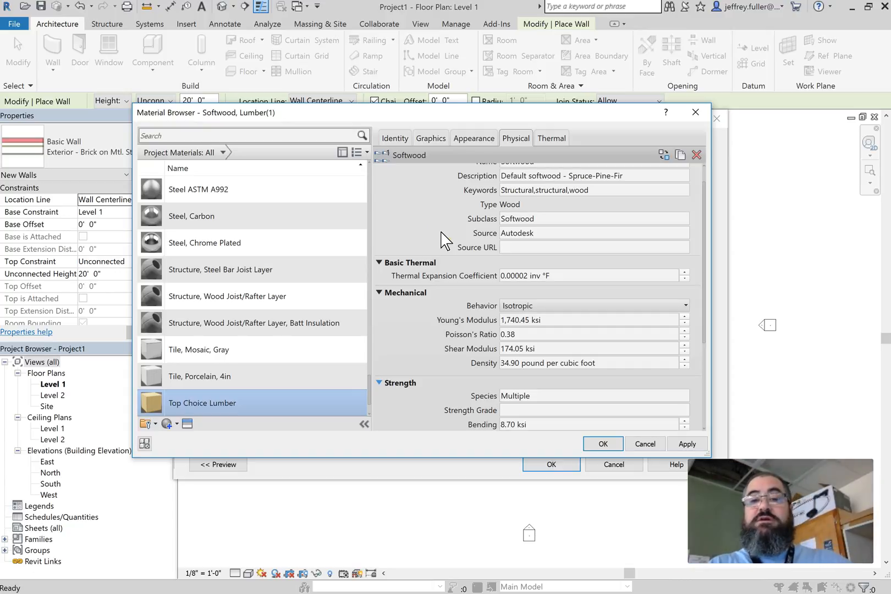
pyautogui.scroll(-3, 444, 241)
pyautogui.scroll(4, 445, 240)
pyautogui.scroll(1, 446, 240)
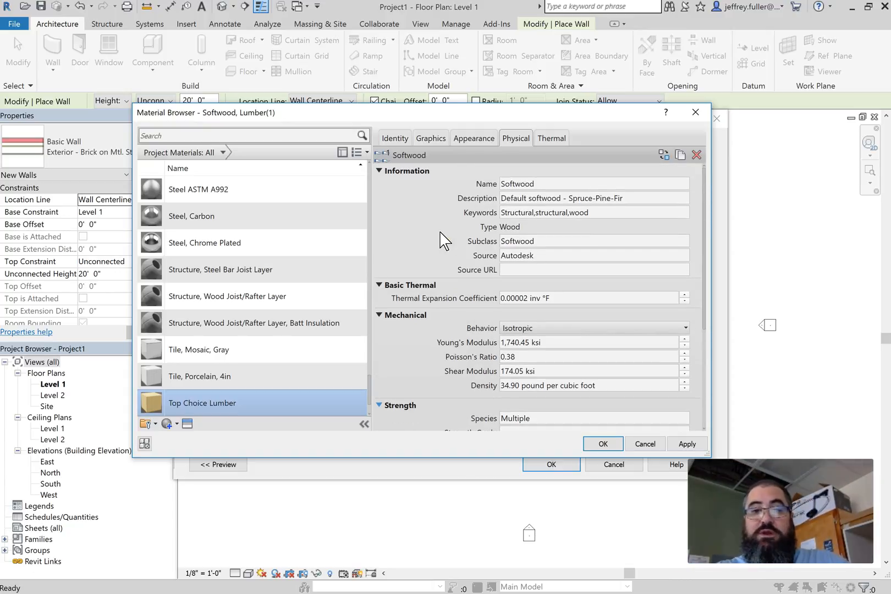
pyautogui.click(462, 199)
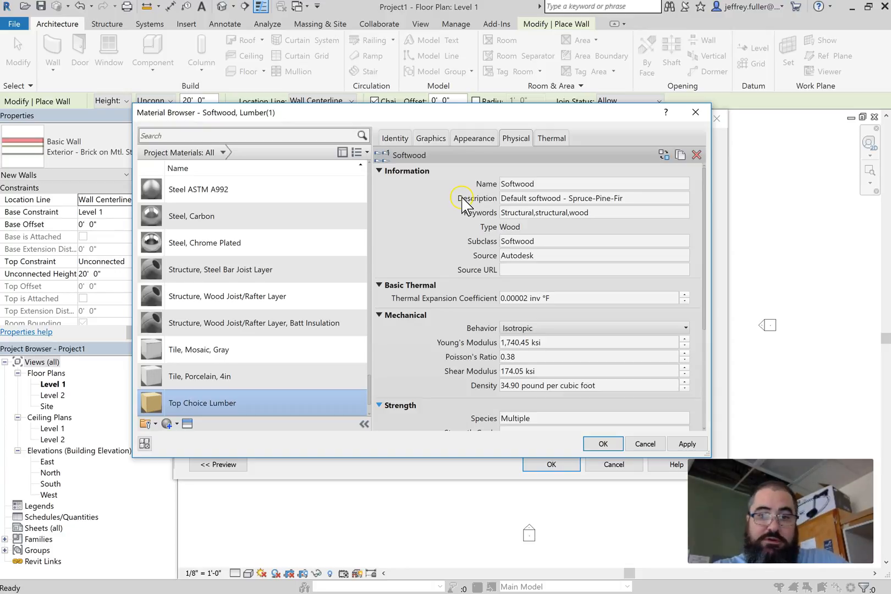
pyautogui.scroll(-2, 462, 203)
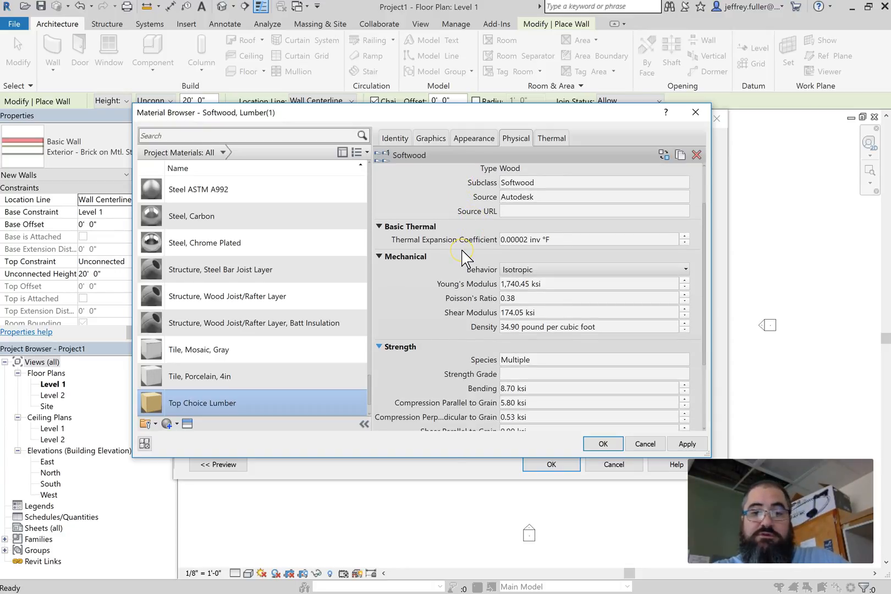
pyautogui.scroll(-2, 462, 256)
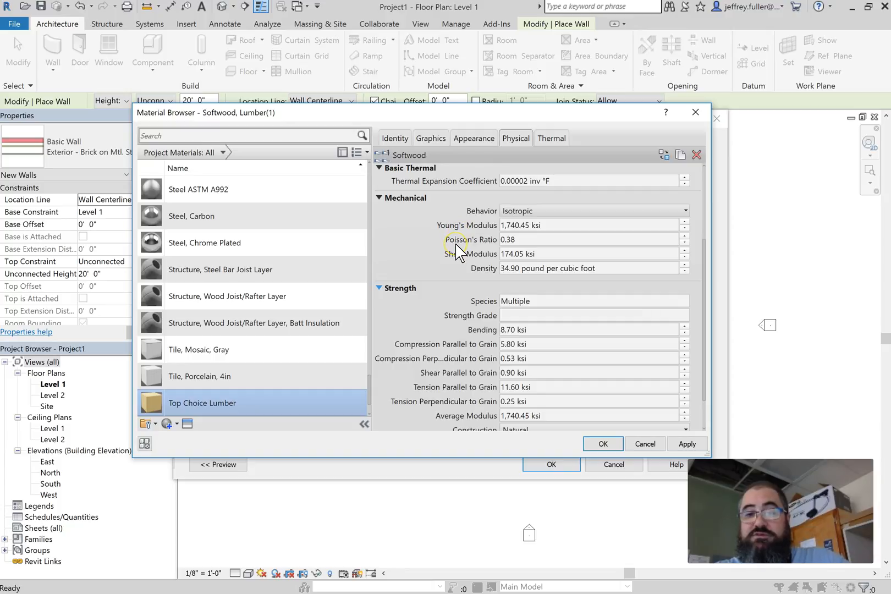
pyautogui.scroll(-2, 459, 255)
pyautogui.click(466, 250)
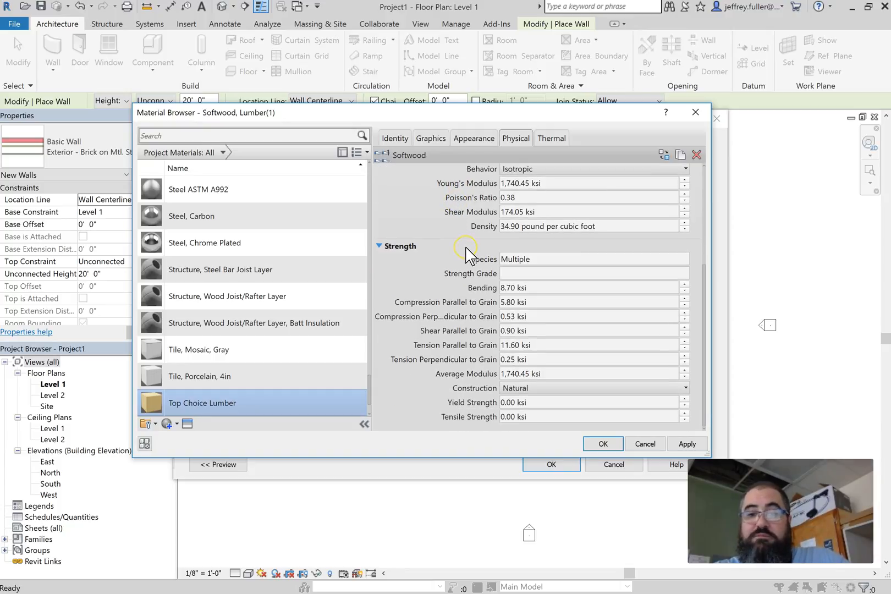
pyautogui.click(472, 254)
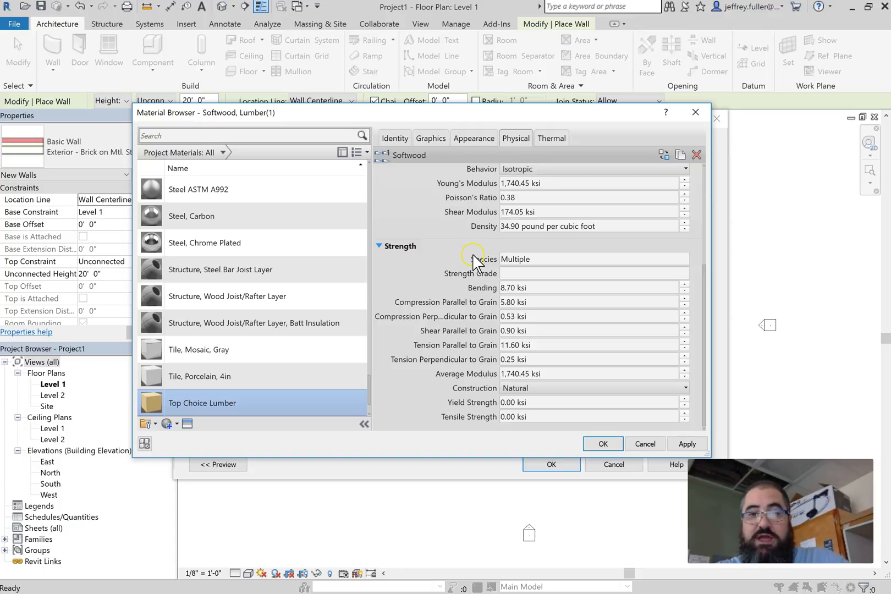
pyautogui.click(473, 259)
pyautogui.scroll(3, 473, 258)
pyautogui.scroll(2, 473, 263)
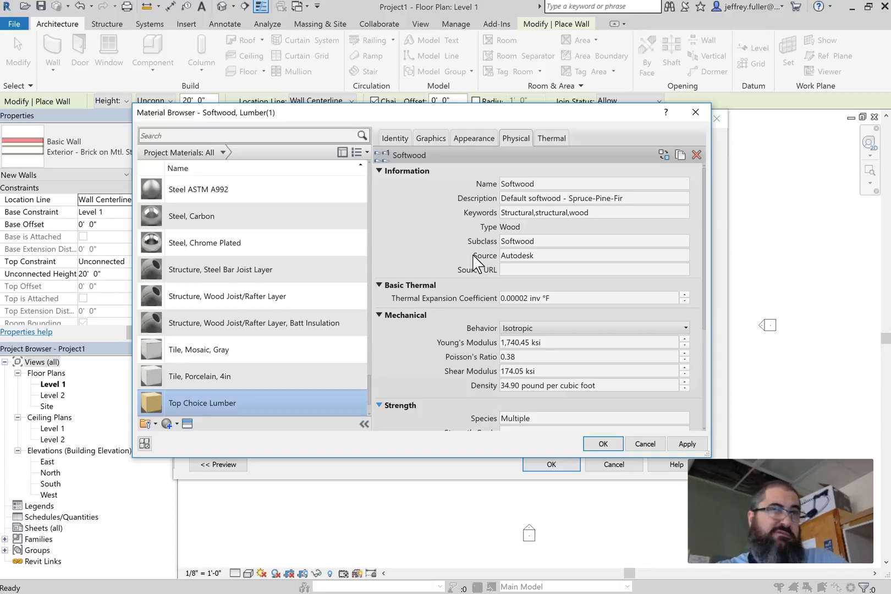
pyautogui.click(441, 226)
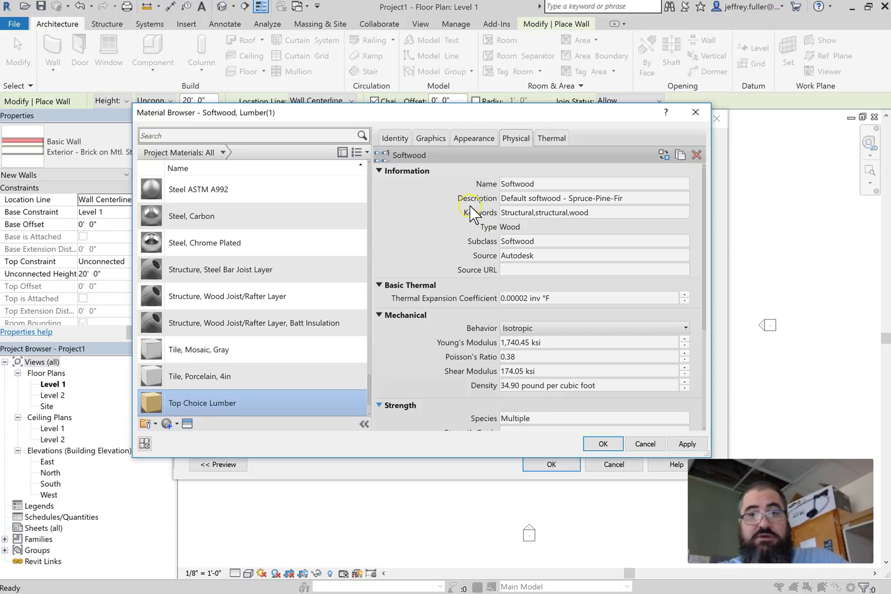
# Recheck the mechanical and strength values in the softwood's physical properties
pyautogui.click(490, 246)
pyautogui.scroll(-3, 476, 286)
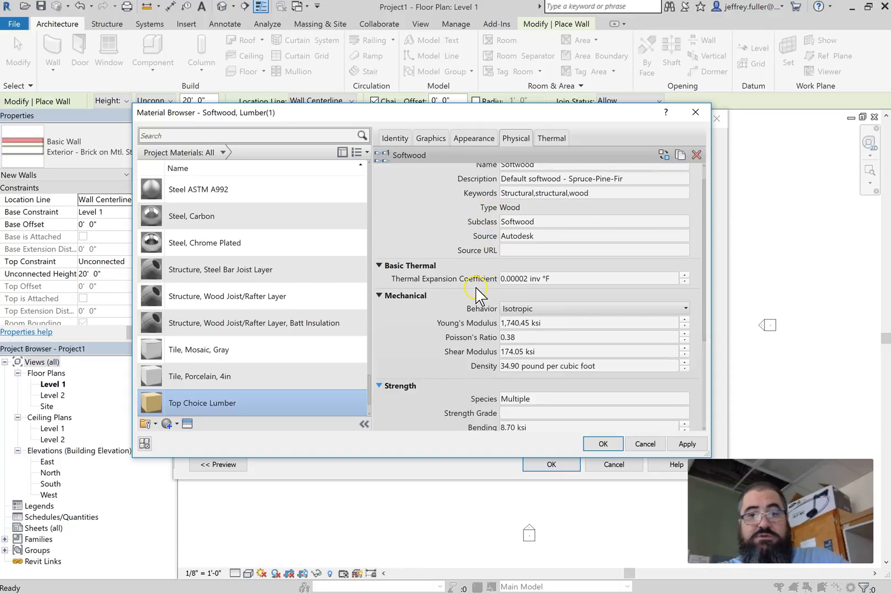
pyautogui.scroll(-1, 474, 277)
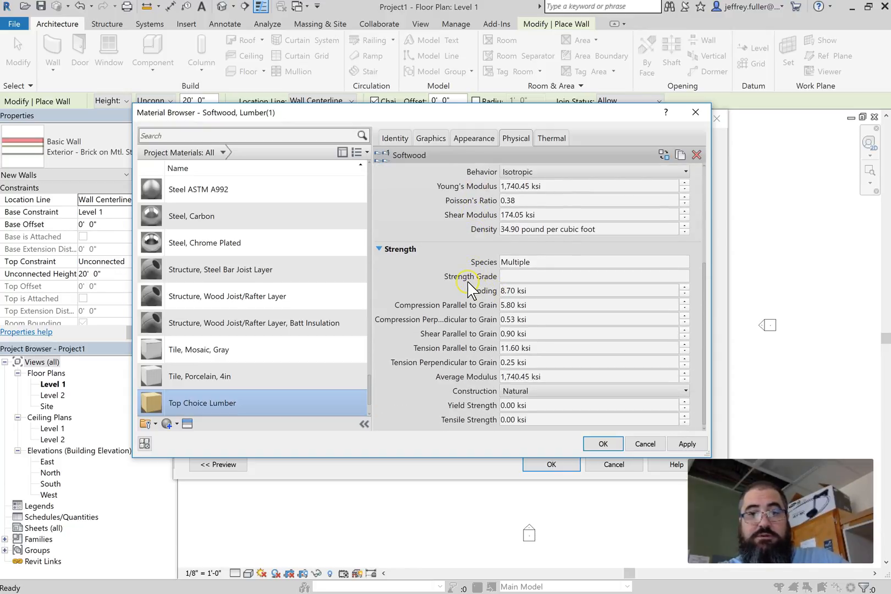
pyautogui.scroll(-1, 472, 302)
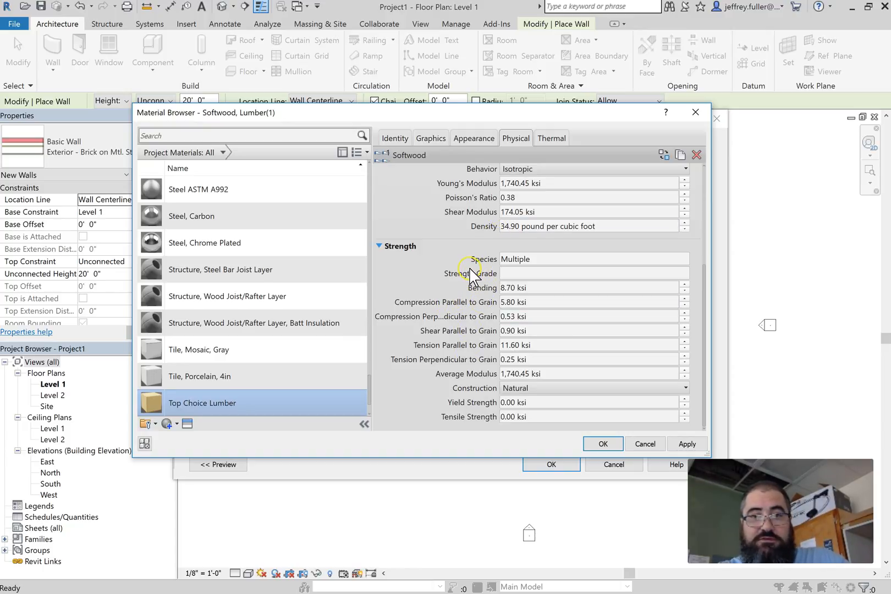
pyautogui.scroll(3, 483, 190)
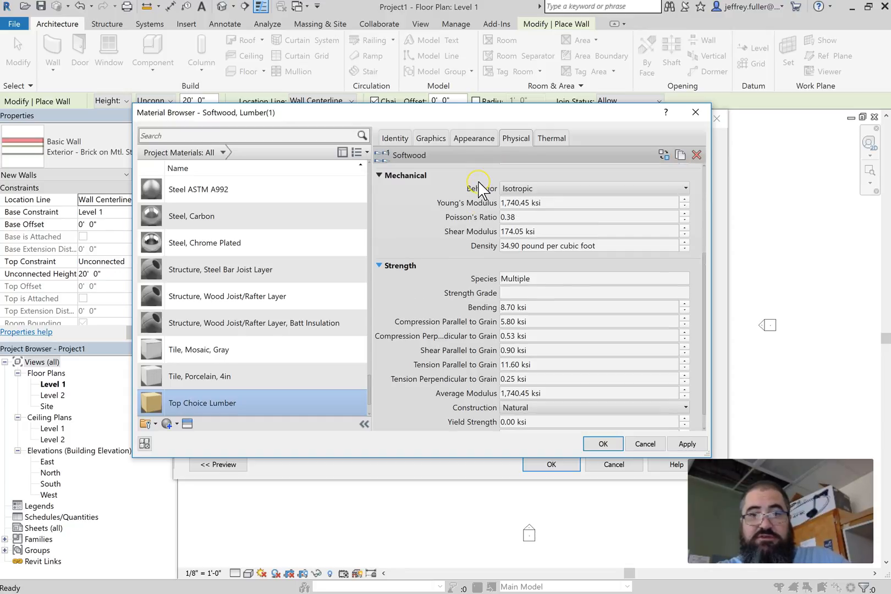
pyautogui.scroll(2, 483, 190)
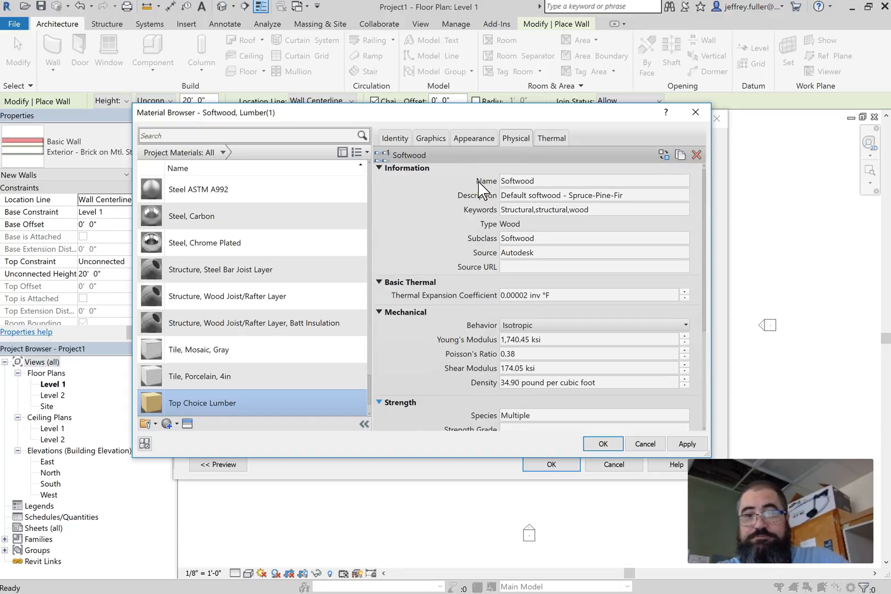
# Review the Top Choice Lumber material's thermal and identity information and accept the material for the structure layer
pyautogui.click(551, 138)
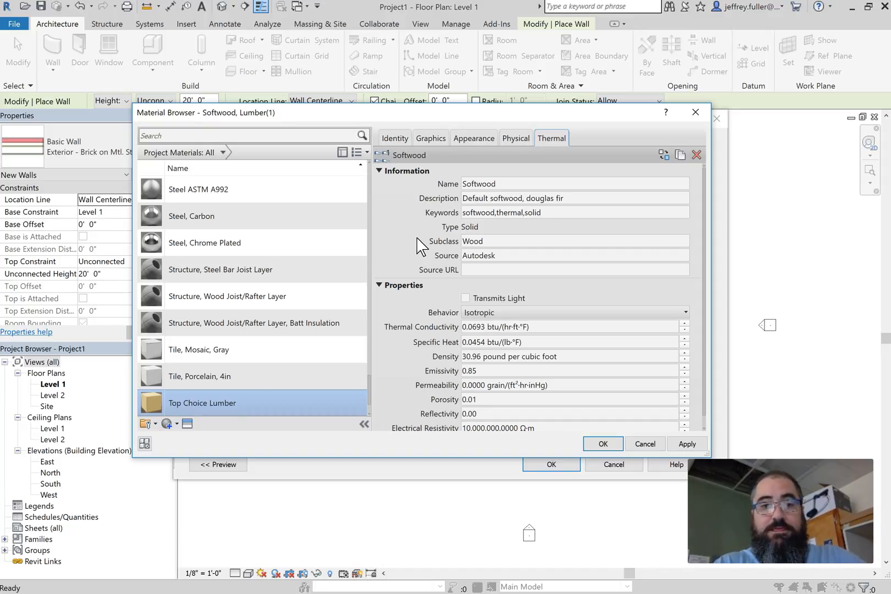
pyautogui.click(395, 138)
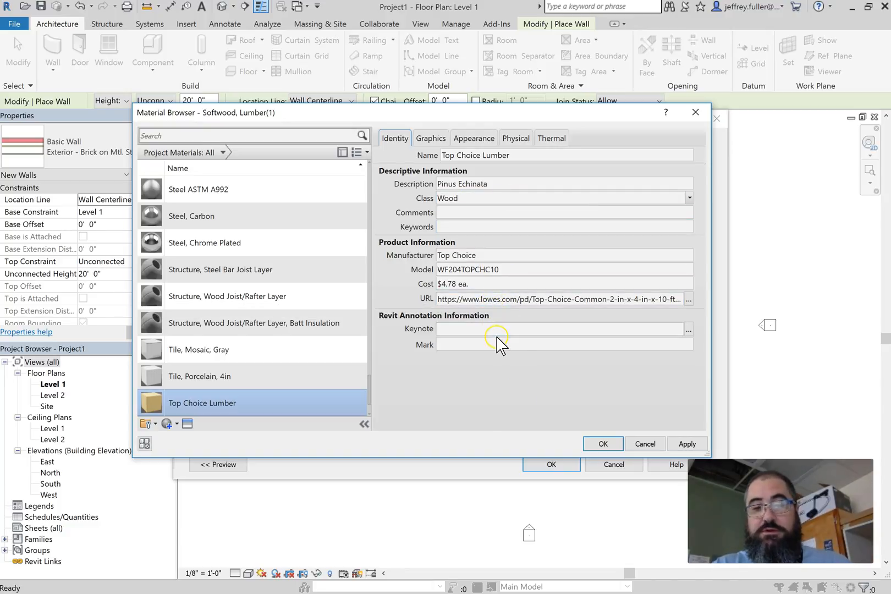
pyautogui.click(602, 445)
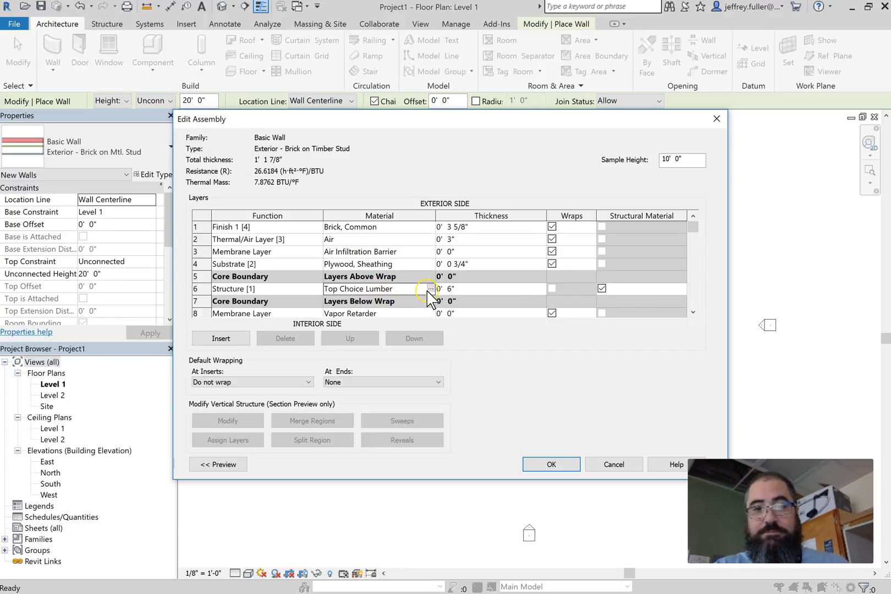
# Set the thickness of the Top Choice Lumber structure layer to 3 1/2"
pyautogui.click(450, 289)
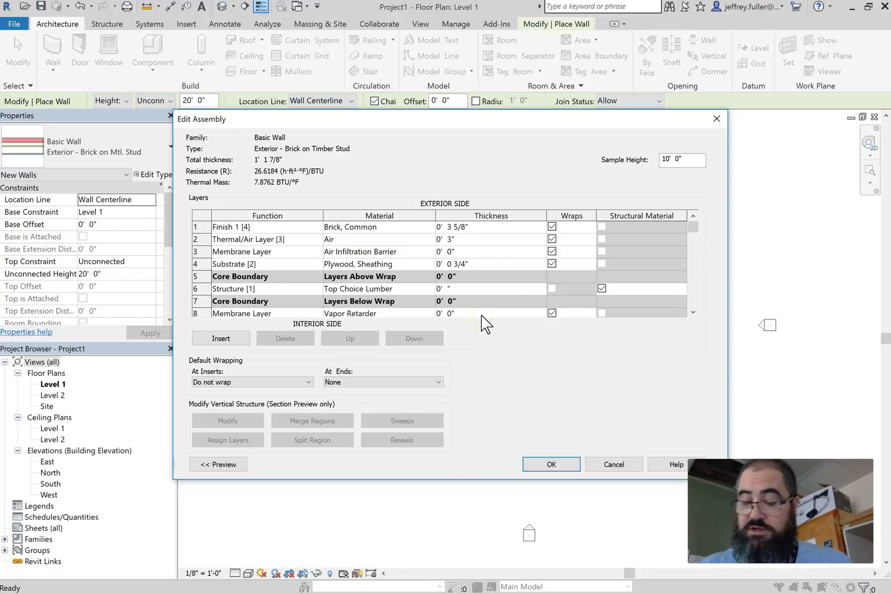
pyautogui.write('3 1/')
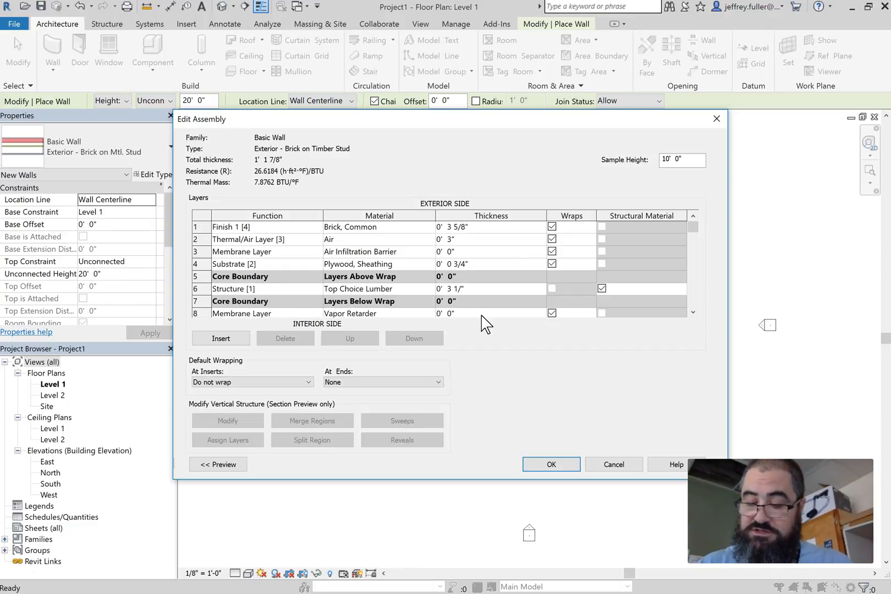
pyautogui.write('2')
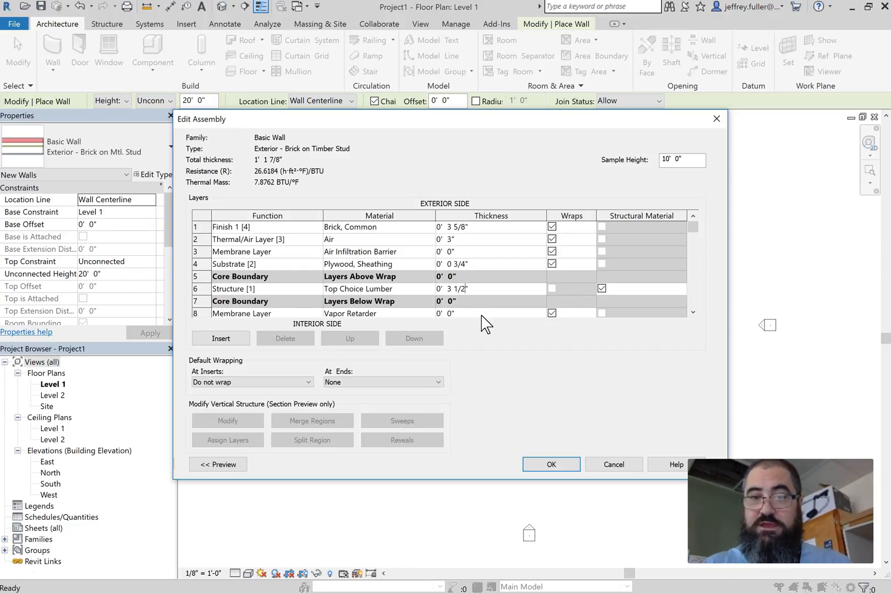
pyautogui.click(551, 302)
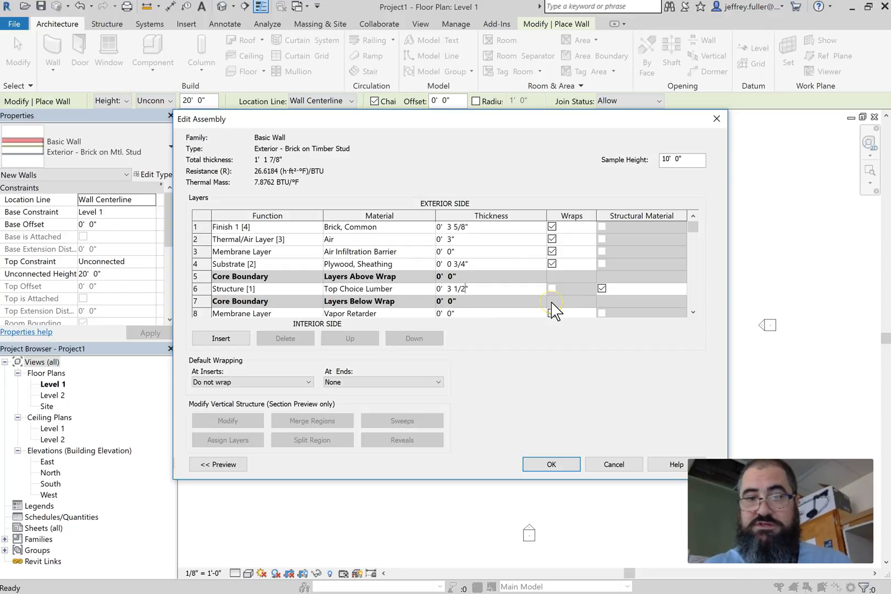
pyautogui.click(551, 313)
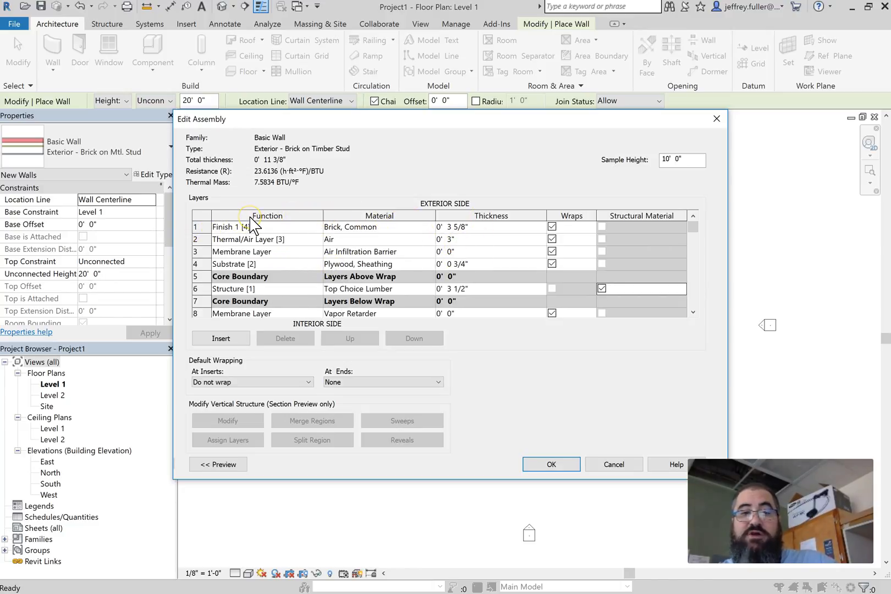
# Review the function options available for the Brick, Common layer, keeping Finish 1 [4]
pyautogui.click(290, 226)
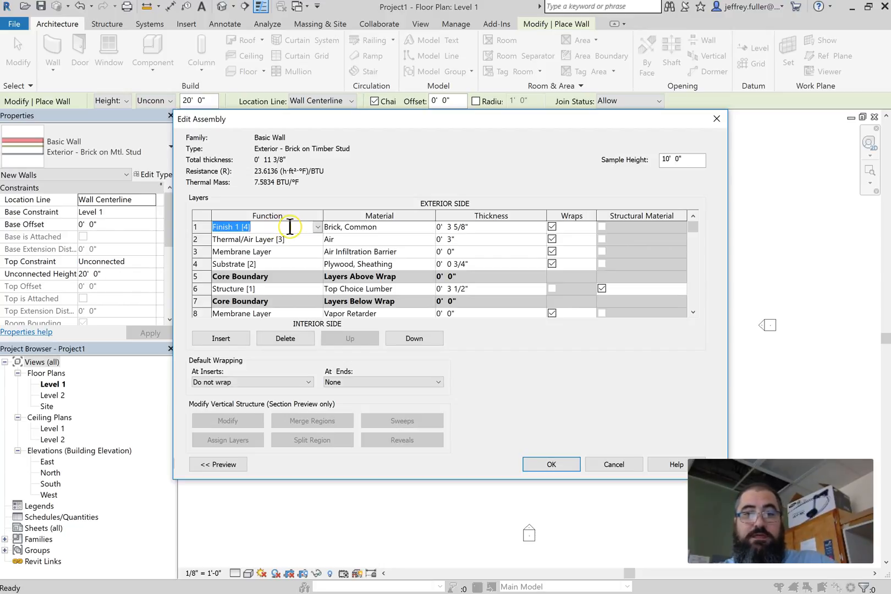
pyautogui.click(317, 227)
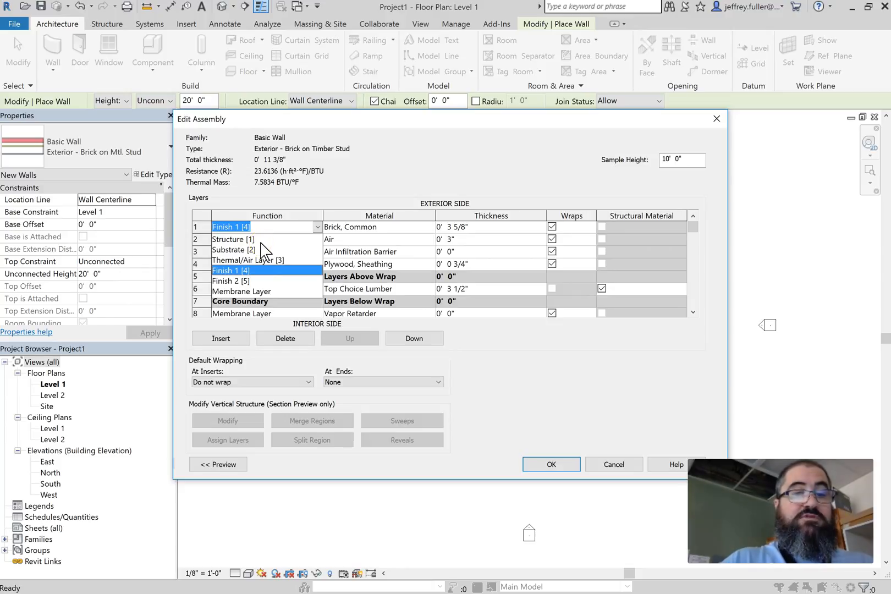
pyautogui.click(287, 226)
pyautogui.click(286, 227)
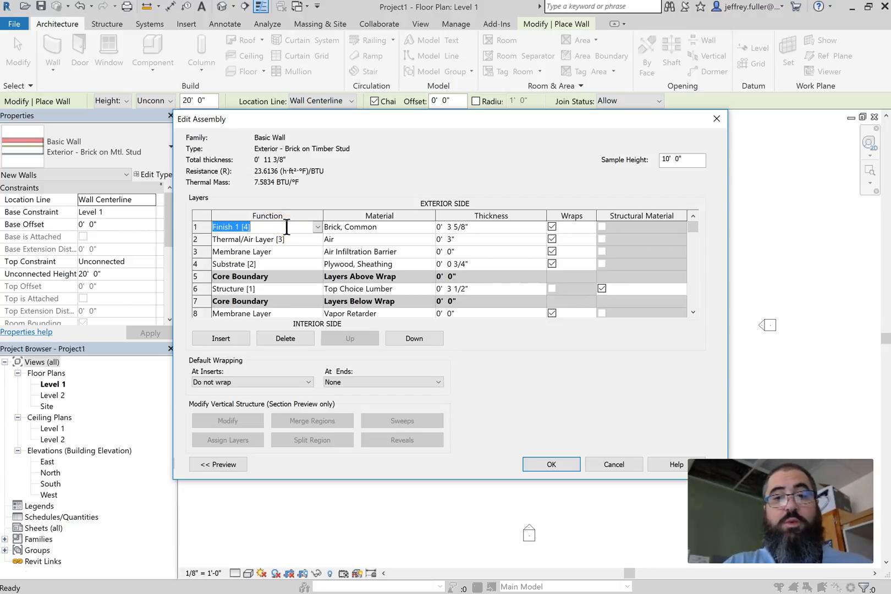
pyautogui.click(289, 227)
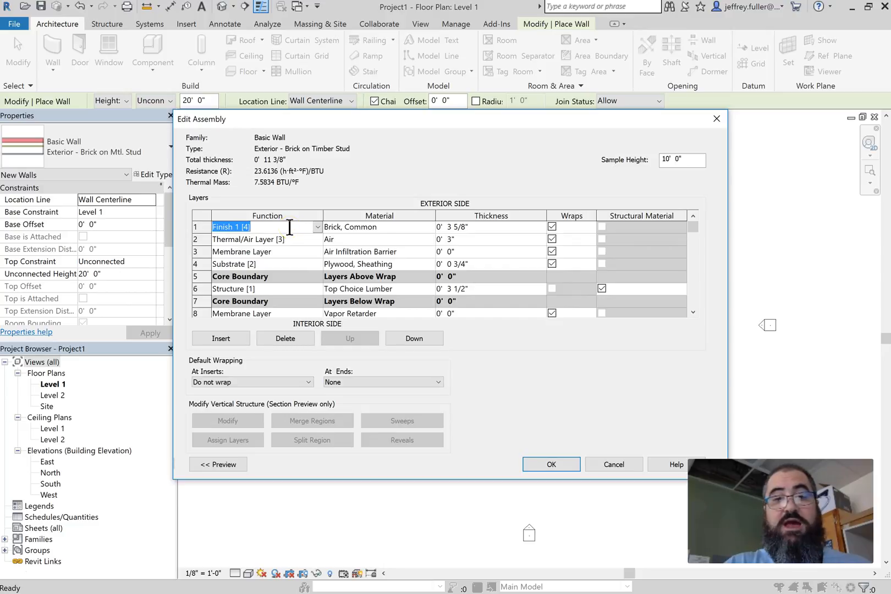
pyautogui.click(349, 227)
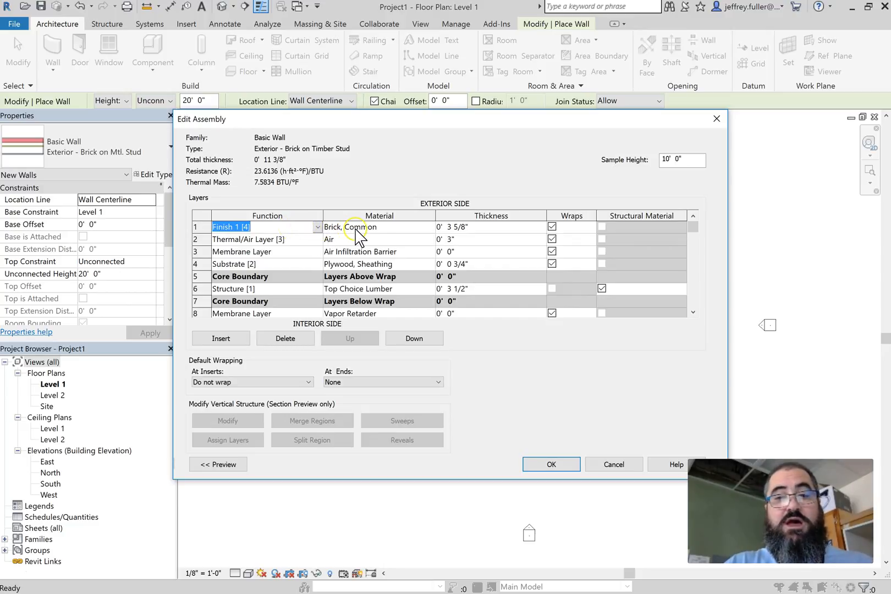
pyautogui.click(273, 227)
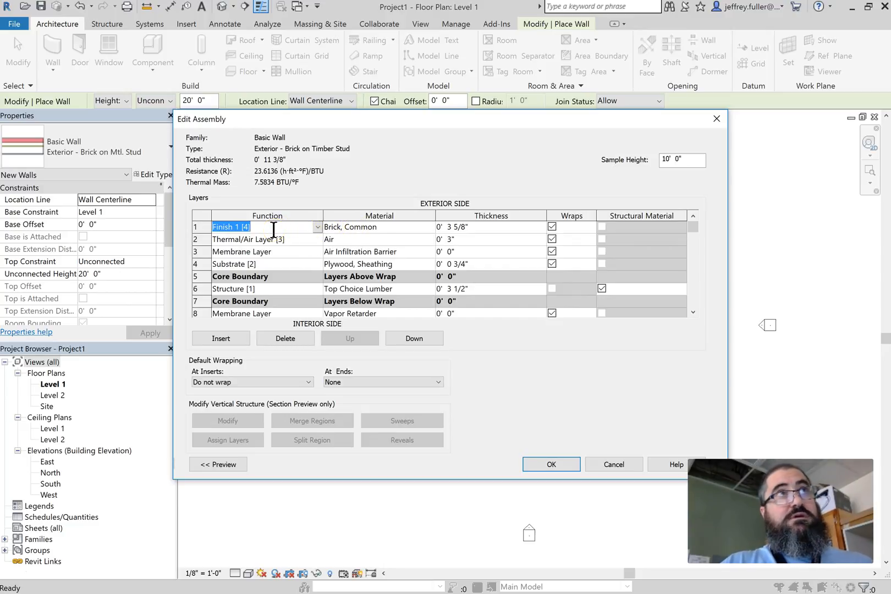
pyautogui.click(301, 230)
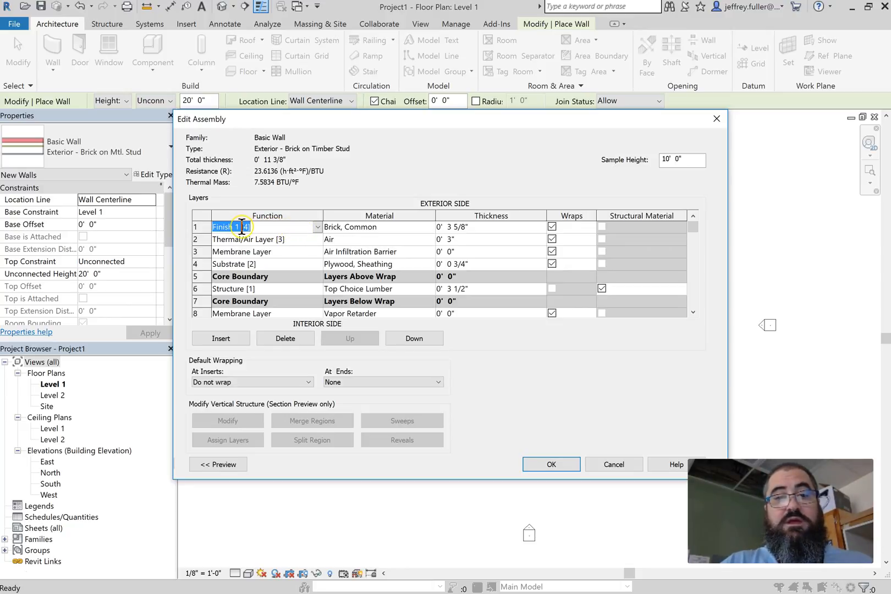
pyautogui.click(286, 227)
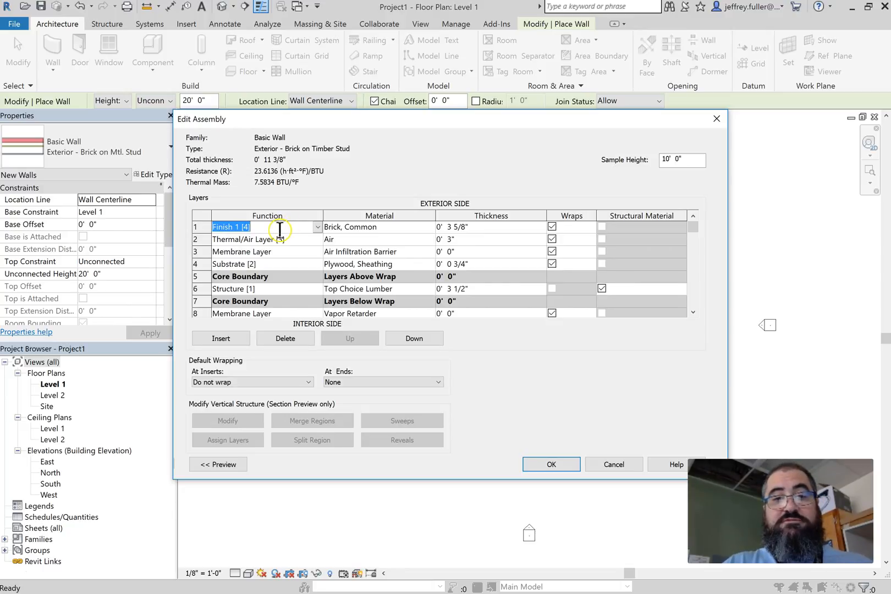
pyautogui.click(317, 227)
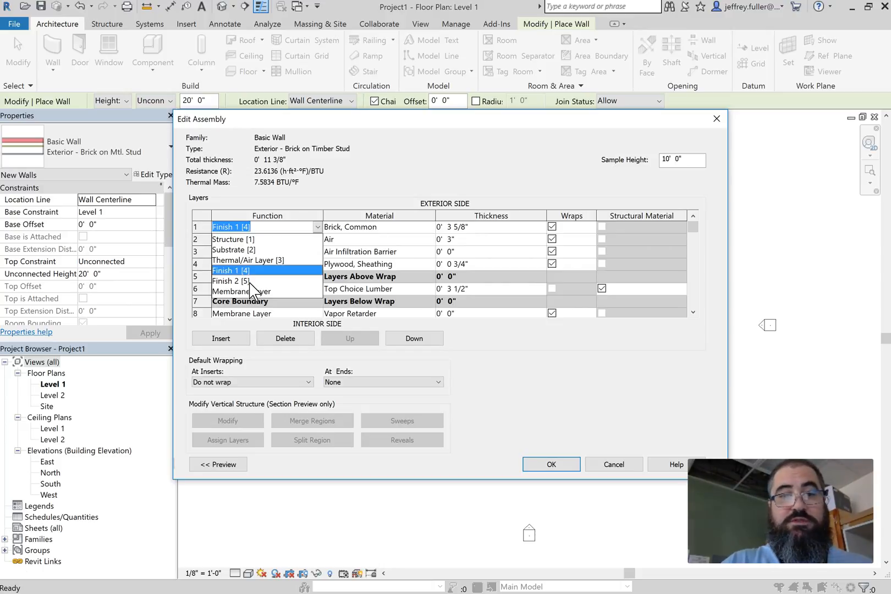
pyautogui.click(236, 270)
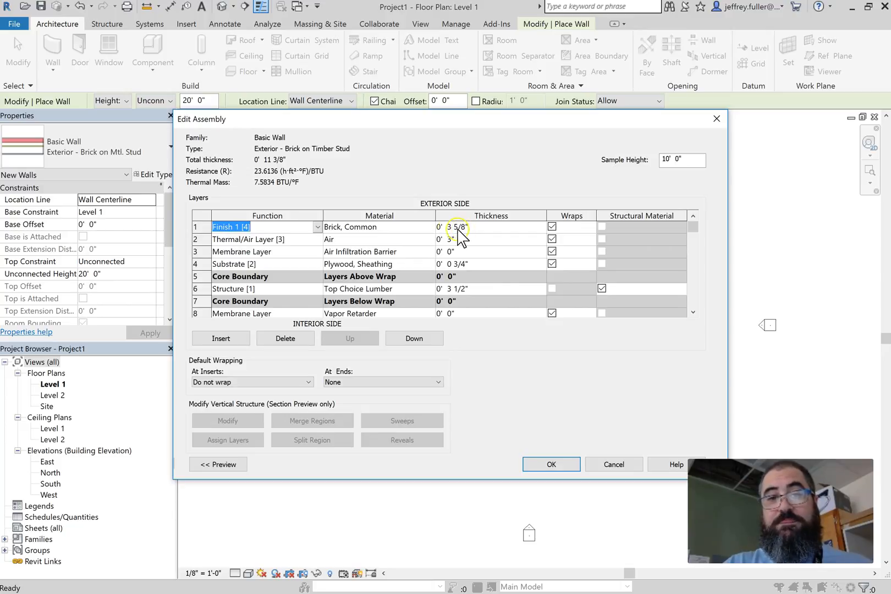
# Review the brick layer's material, wrapping and structural material settings in the wall assembly
pyautogui.click(375, 229)
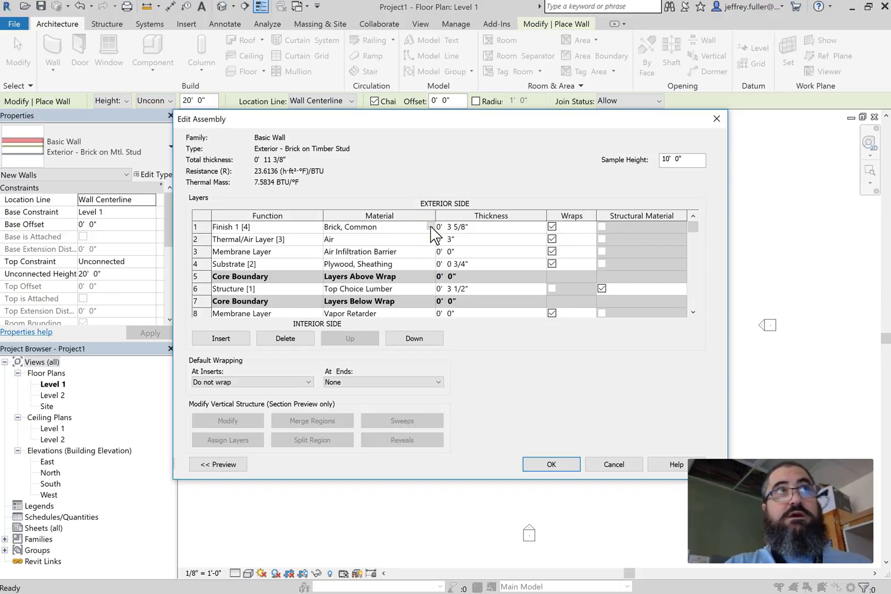
pyautogui.click(407, 229)
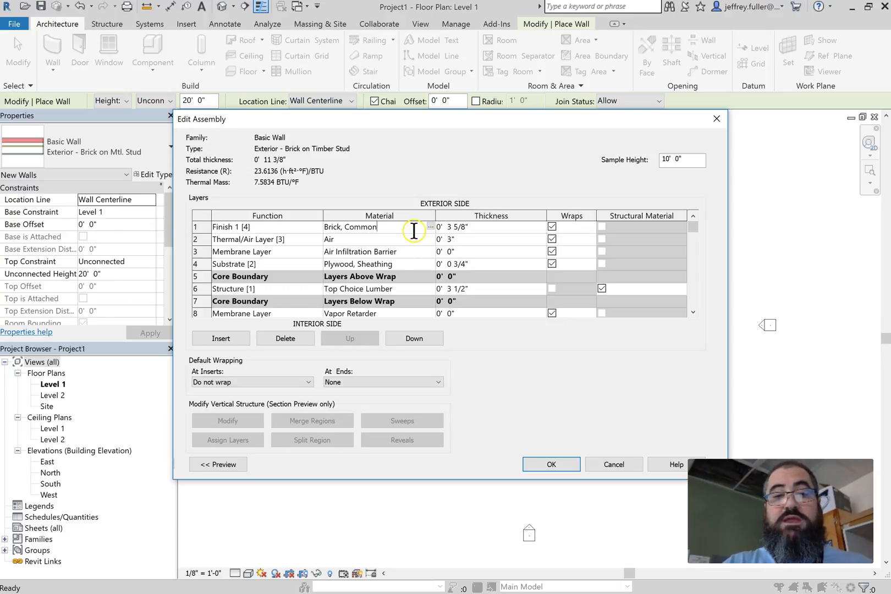
pyautogui.click(430, 227)
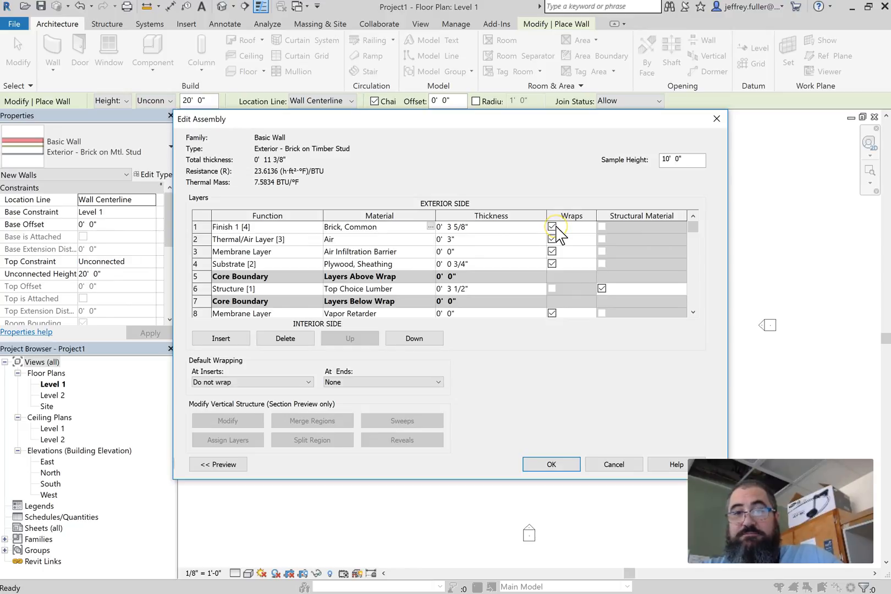
pyautogui.click(641, 234)
pyautogui.click(634, 289)
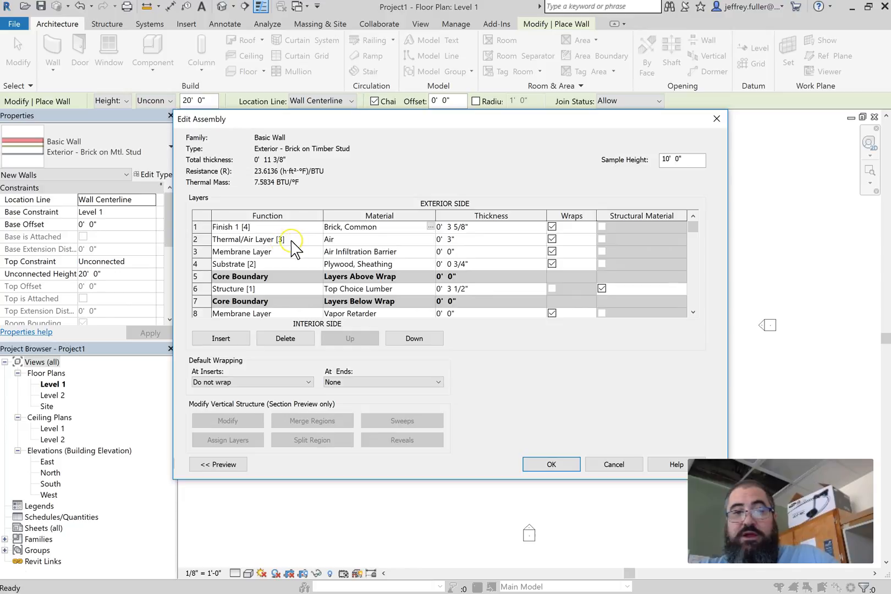
# Set the Air layer's thickness to 1" and turn off its wrapping
pyautogui.click(455, 240)
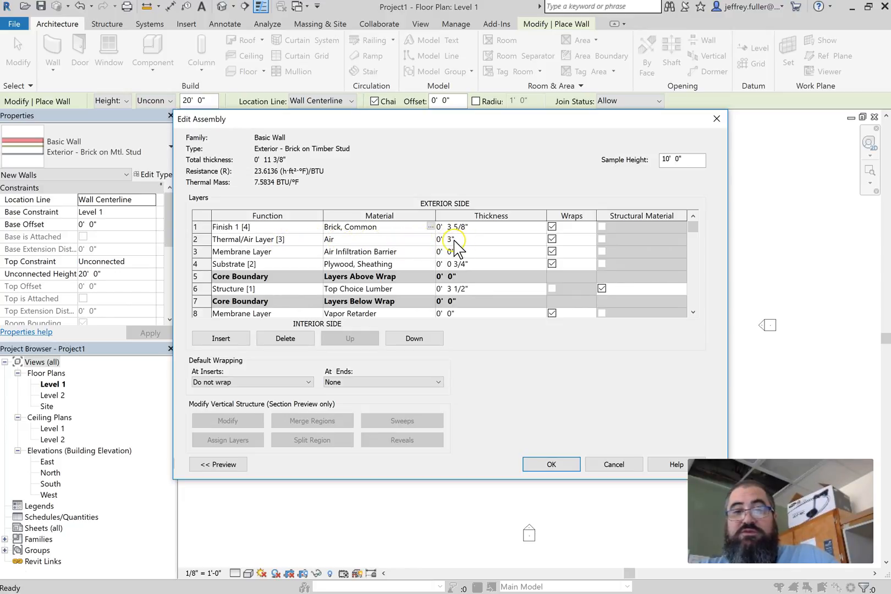
pyautogui.click(450, 240)
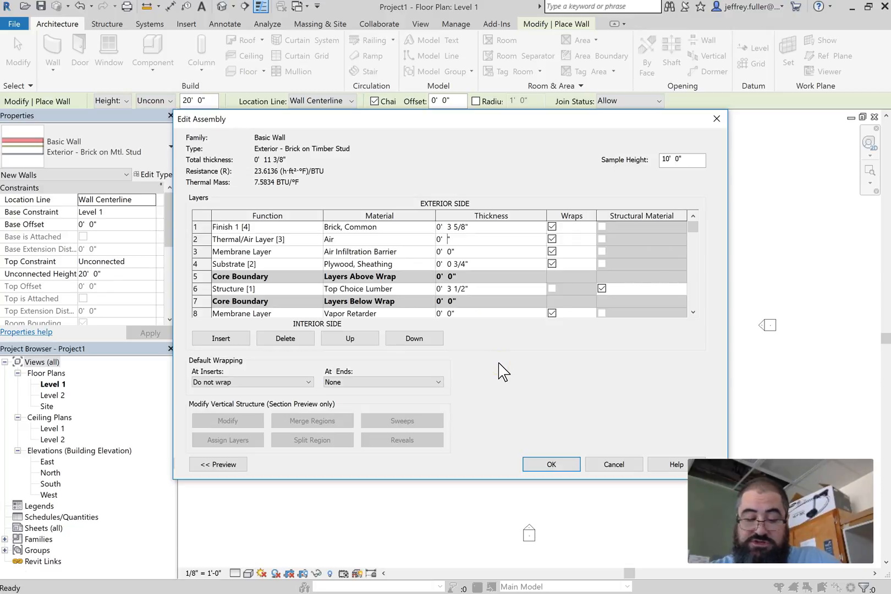
pyautogui.write('1')
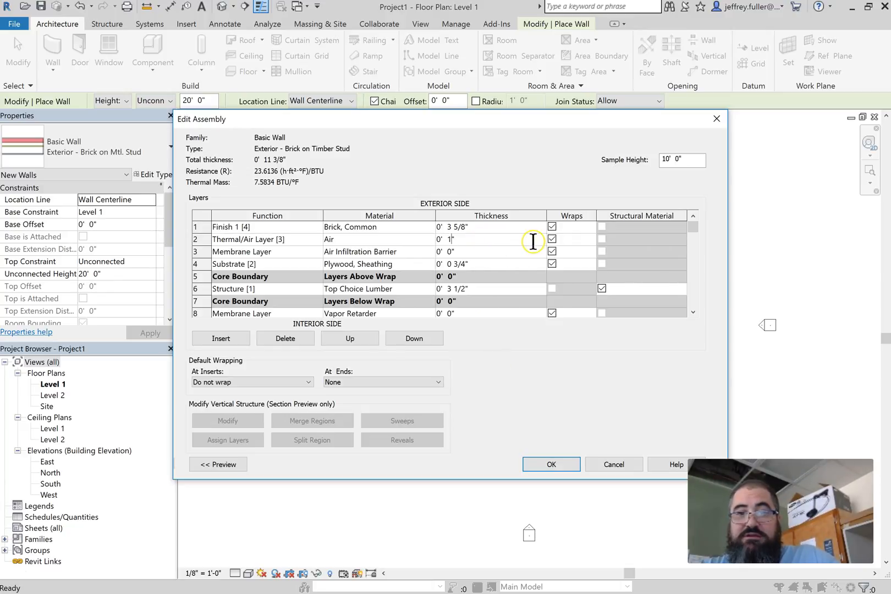
pyautogui.click(552, 239)
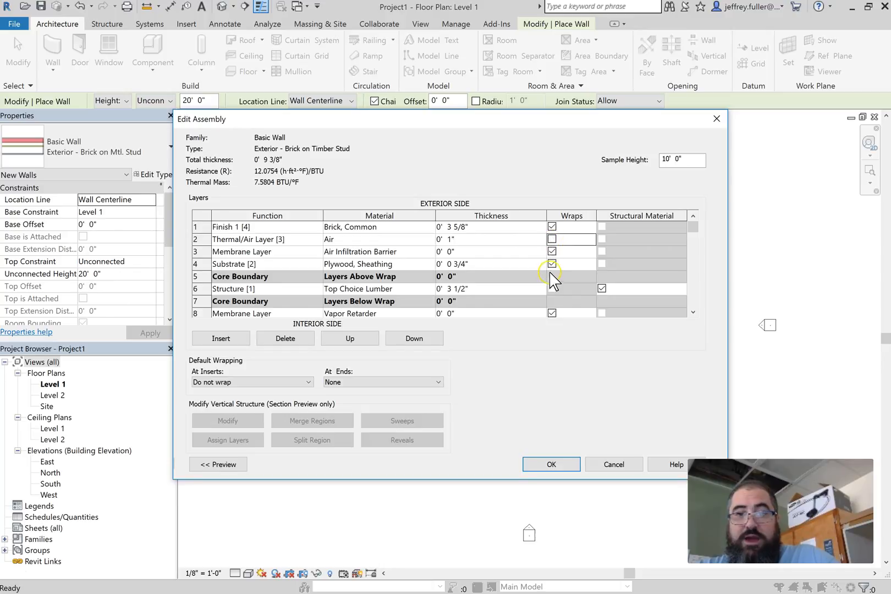
# Delete the Air Infiltration Barrier membrane layer from the wall assembly
pyautogui.click(494, 252)
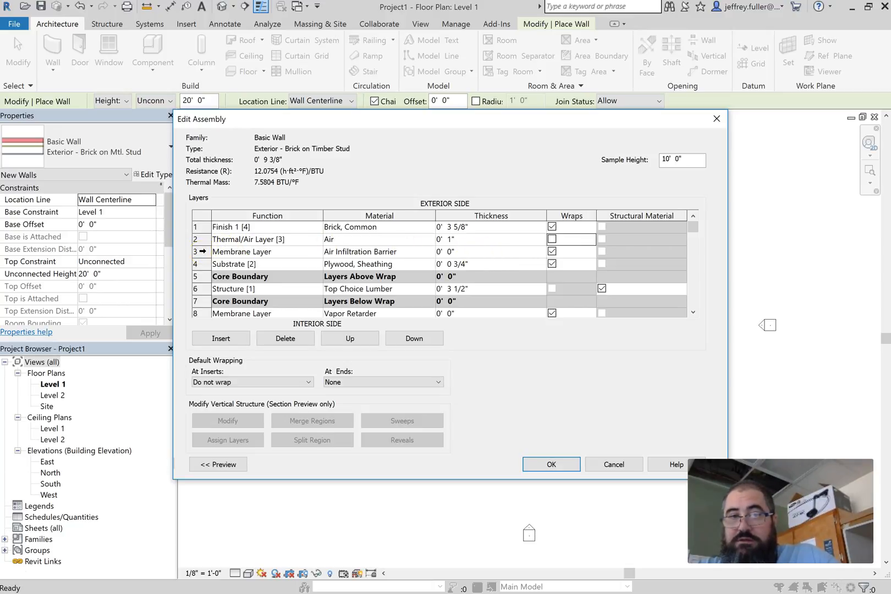
pyautogui.click(203, 252)
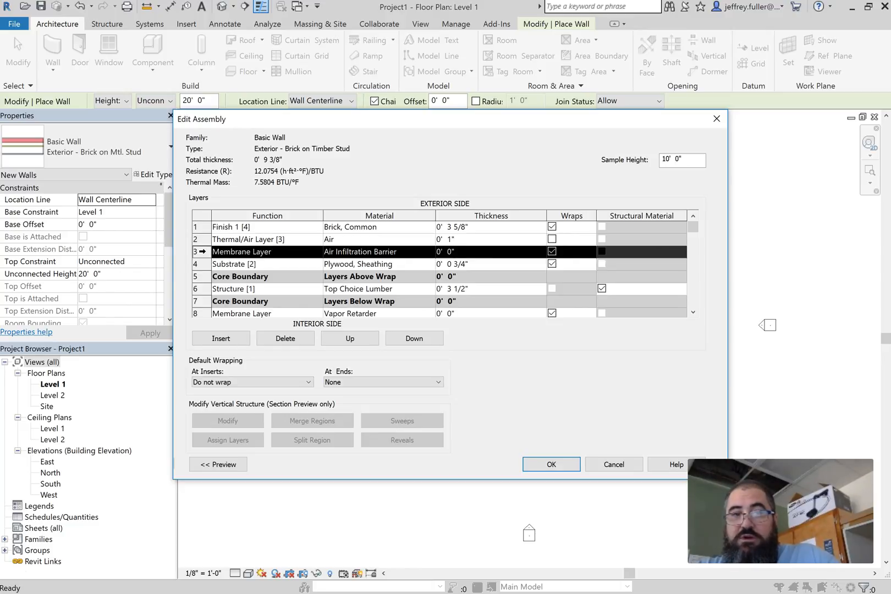
pyautogui.click(278, 334)
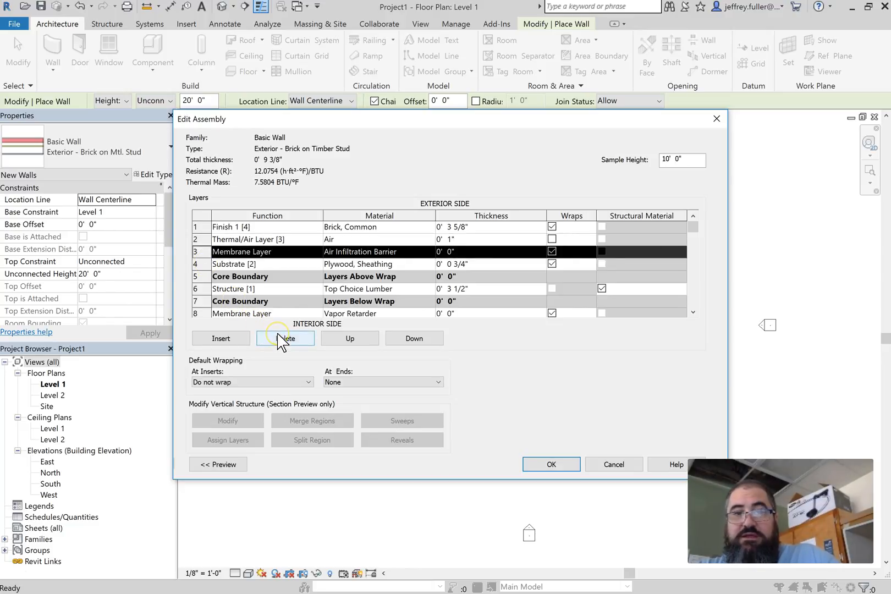
pyautogui.click(284, 339)
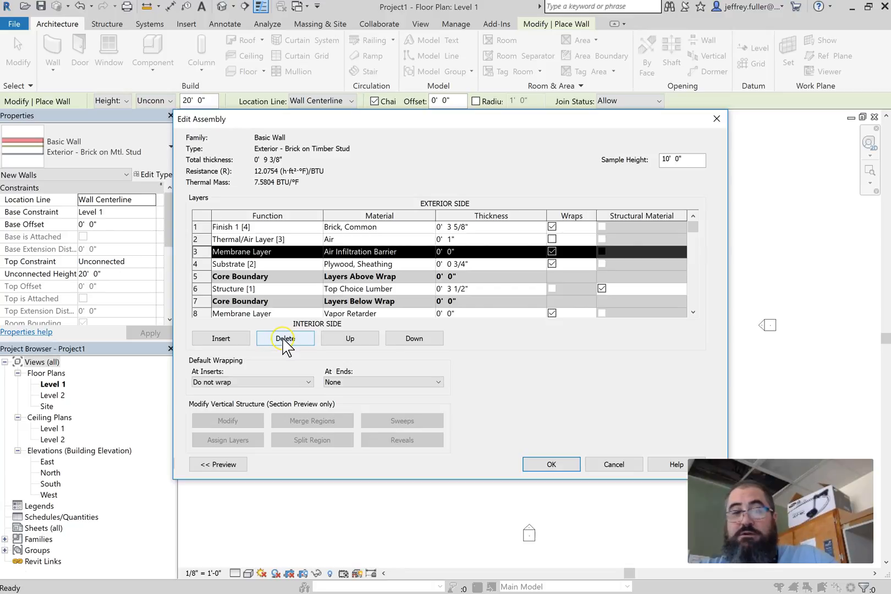
pyautogui.click(284, 338)
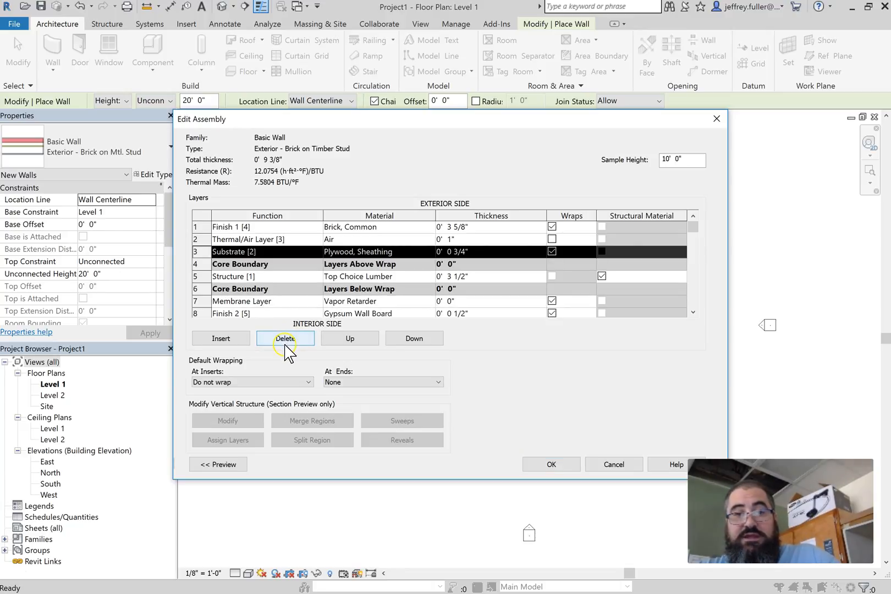
# Check the substrate layer's material, keeping Plywood, Sheathing, and turn off that layer's wrapping
pyautogui.click(335, 254)
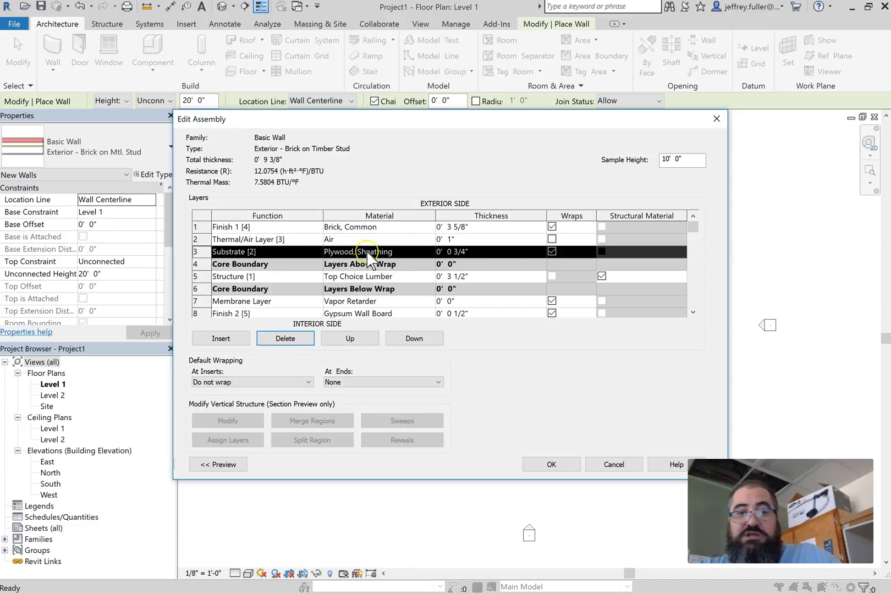
pyautogui.click(425, 256)
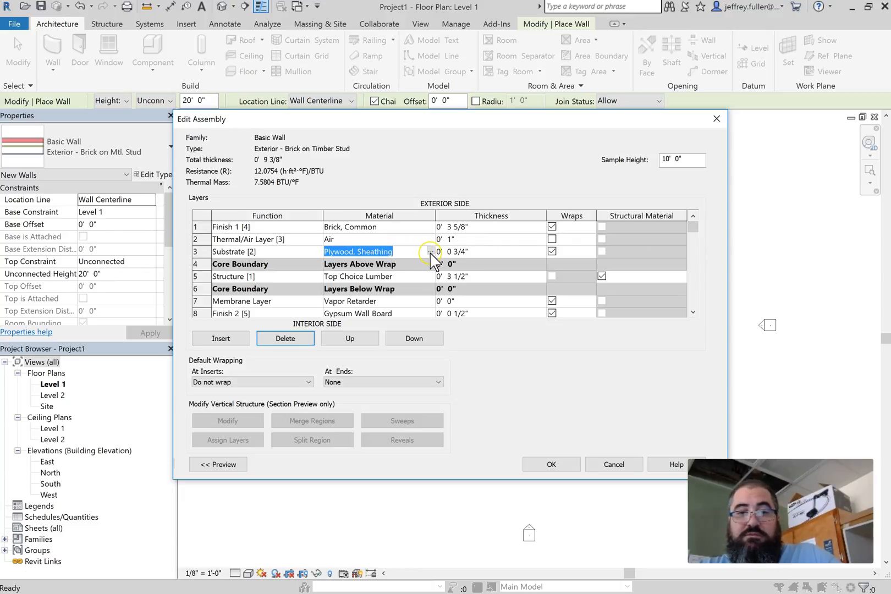
pyautogui.click(430, 251)
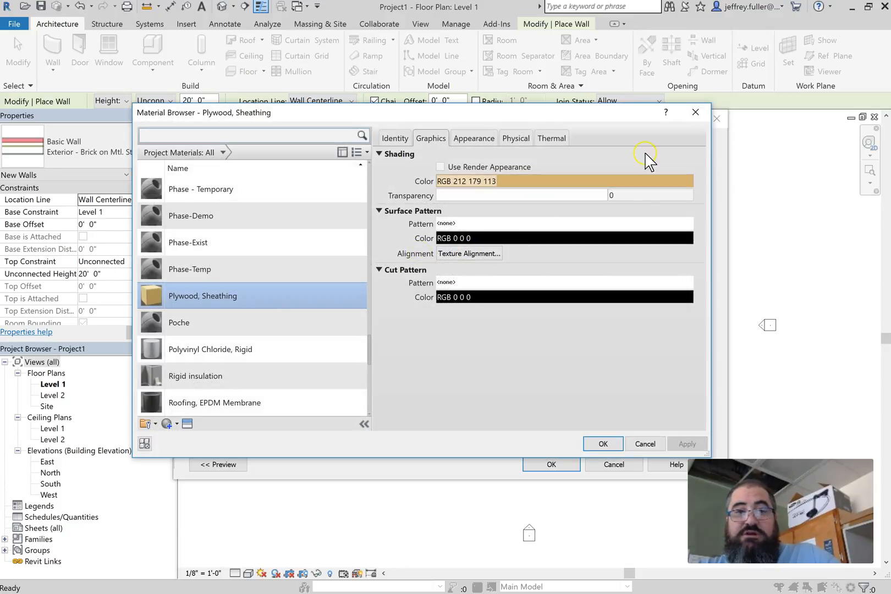
pyautogui.click(286, 297)
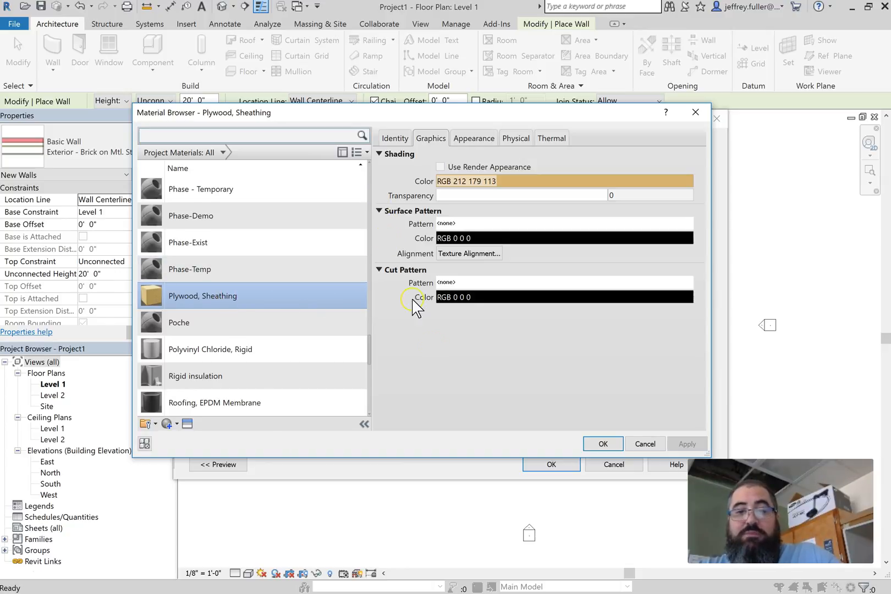
pyautogui.click(603, 444)
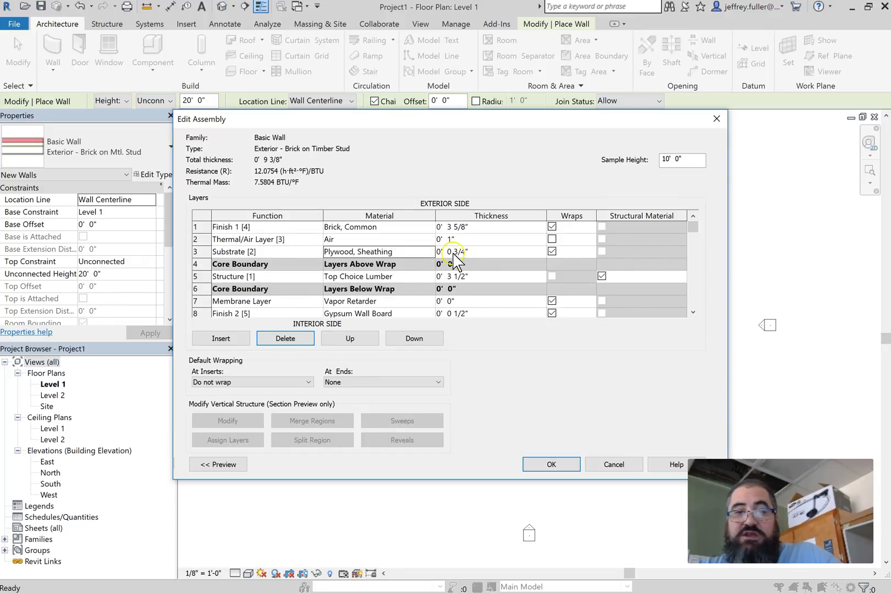
pyautogui.click(552, 252)
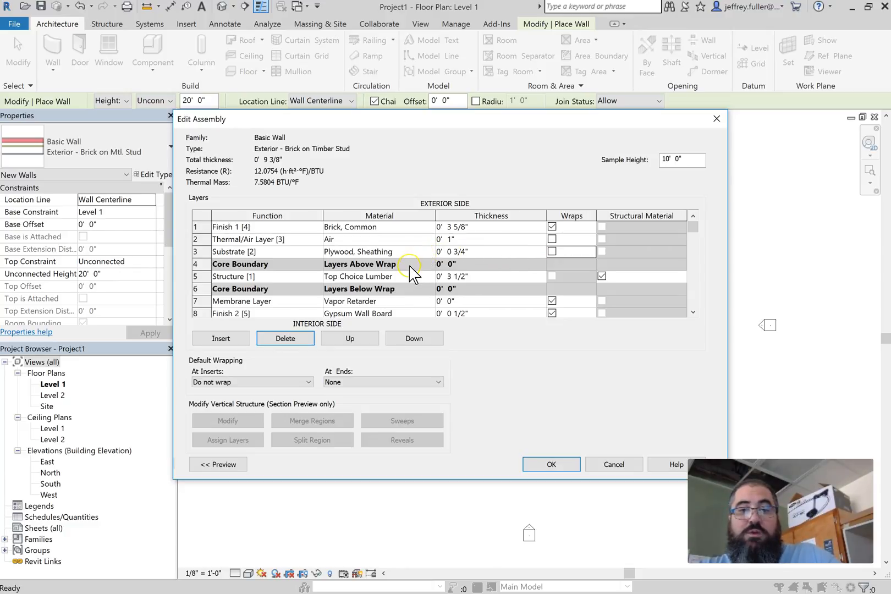
# Move the Vapor Retarder membrane layer outward until it sits between the Air layer and the Plywood, Sheathing substrate
pyautogui.scroll(-1, 407, 283)
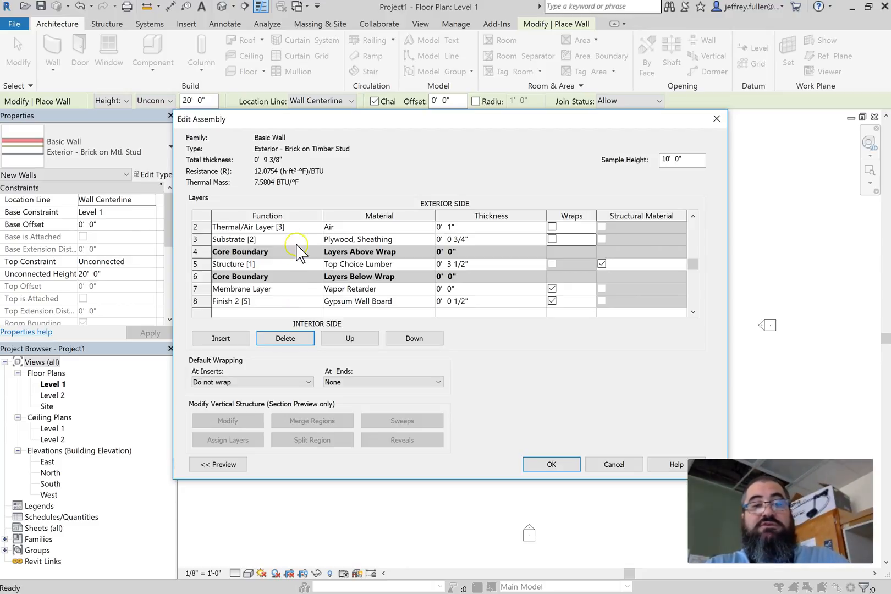
pyautogui.click(306, 230)
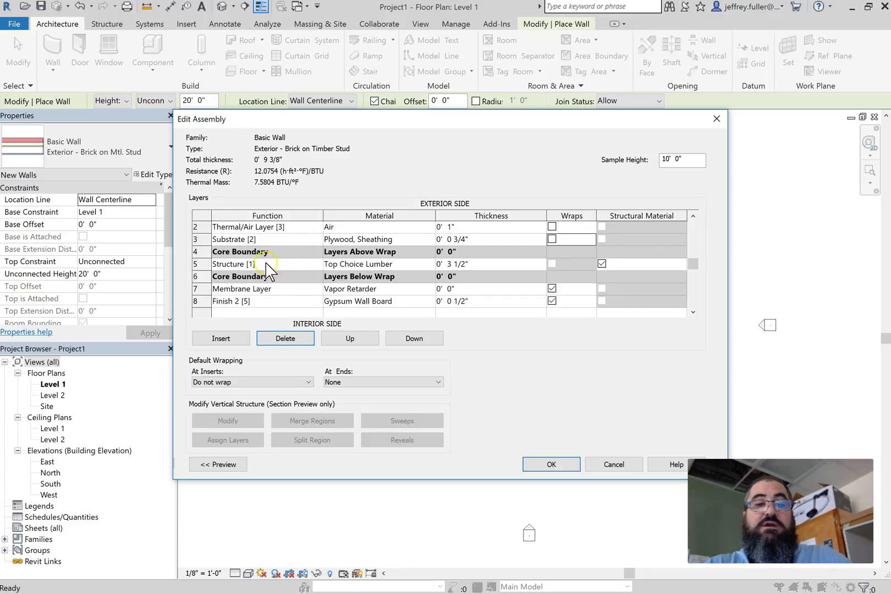
pyautogui.click(206, 286)
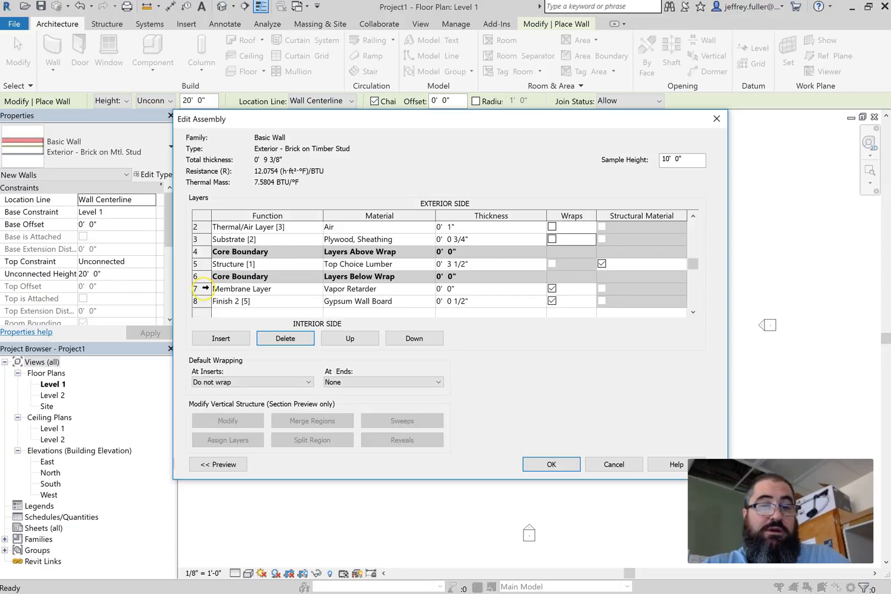
pyautogui.click(348, 345)
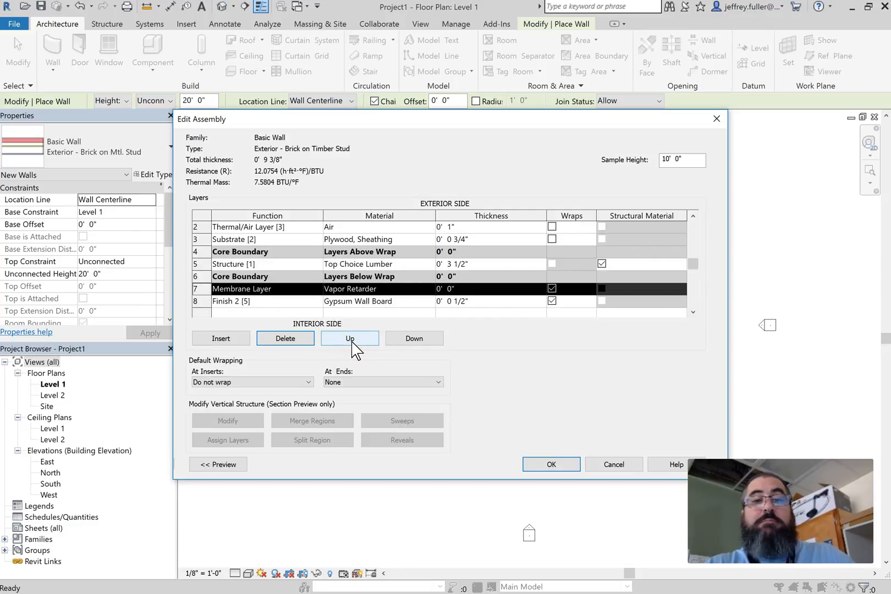
pyautogui.click(353, 346)
pyautogui.click(352, 346)
pyautogui.click(352, 346)
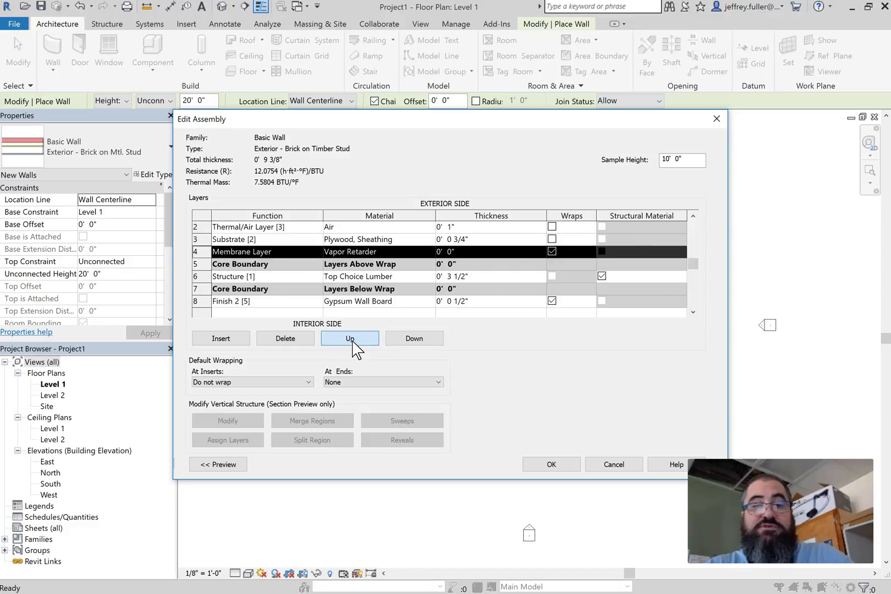
pyautogui.click(352, 346)
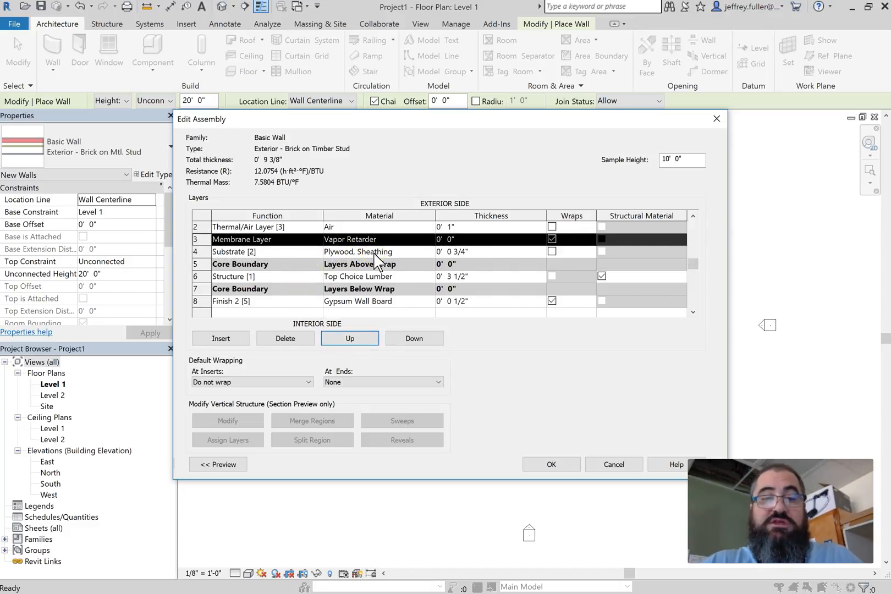
# Review the layer order from the brick finish to the interior finish and the Vapor Retarder membrane's thickness
pyautogui.scroll(1, 319, 248)
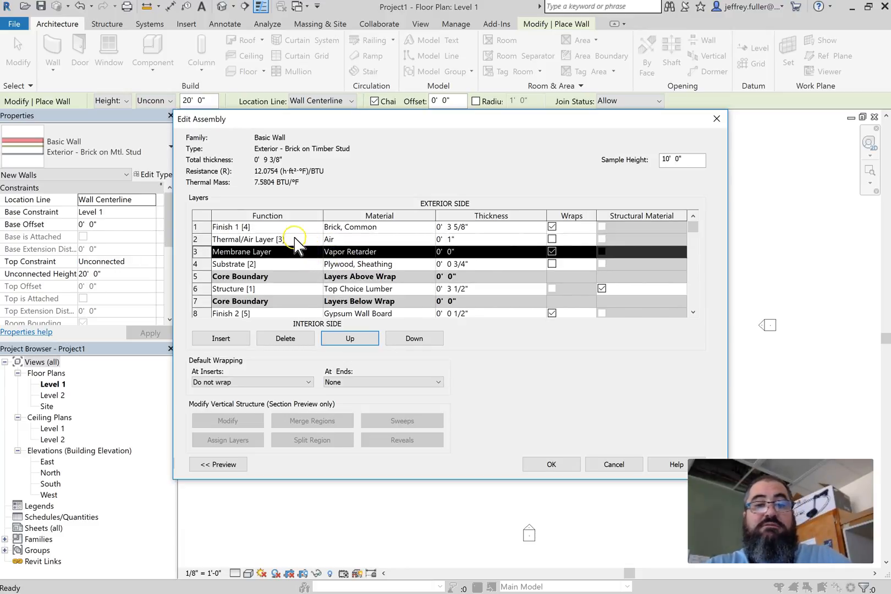
pyautogui.click(298, 236)
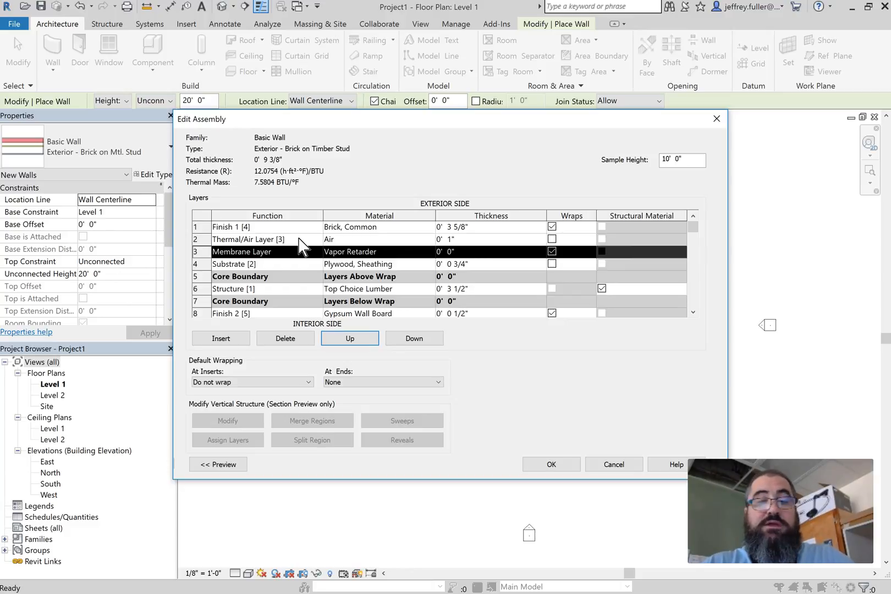
pyautogui.click(289, 254)
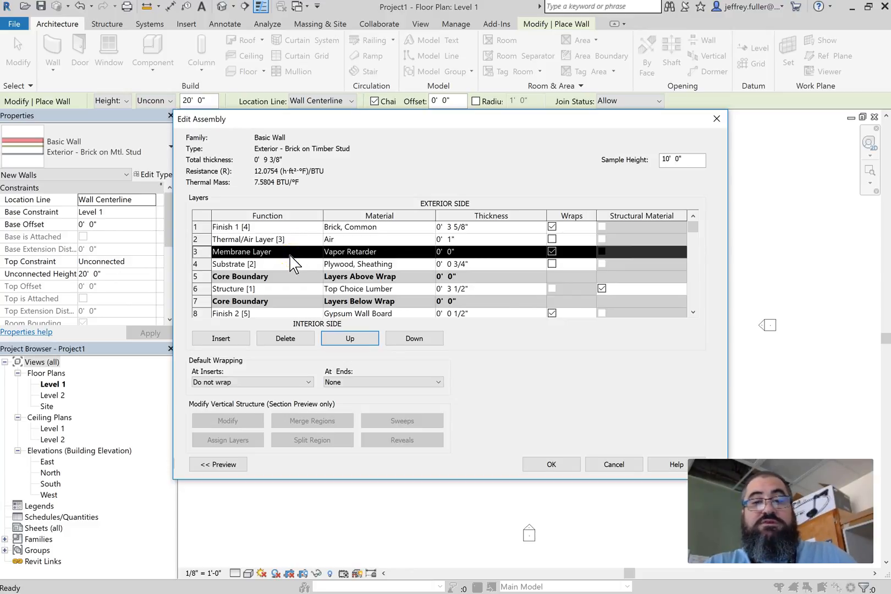
pyautogui.click(446, 253)
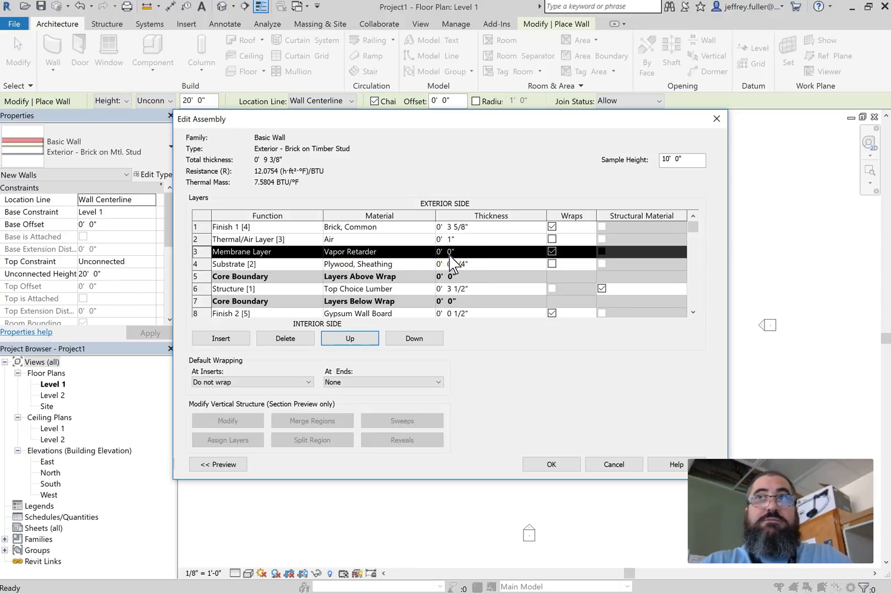
pyautogui.click(448, 255)
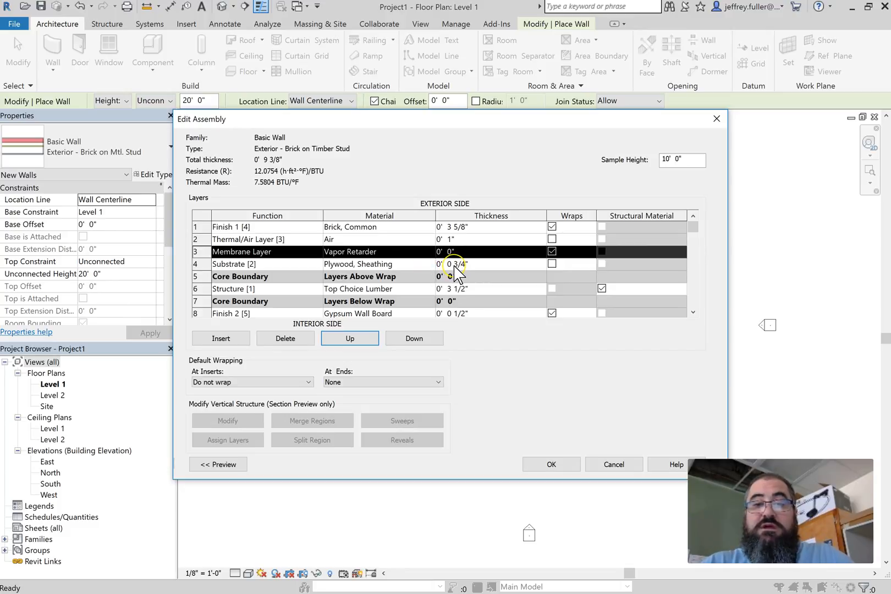
pyautogui.scroll(-1, 455, 273)
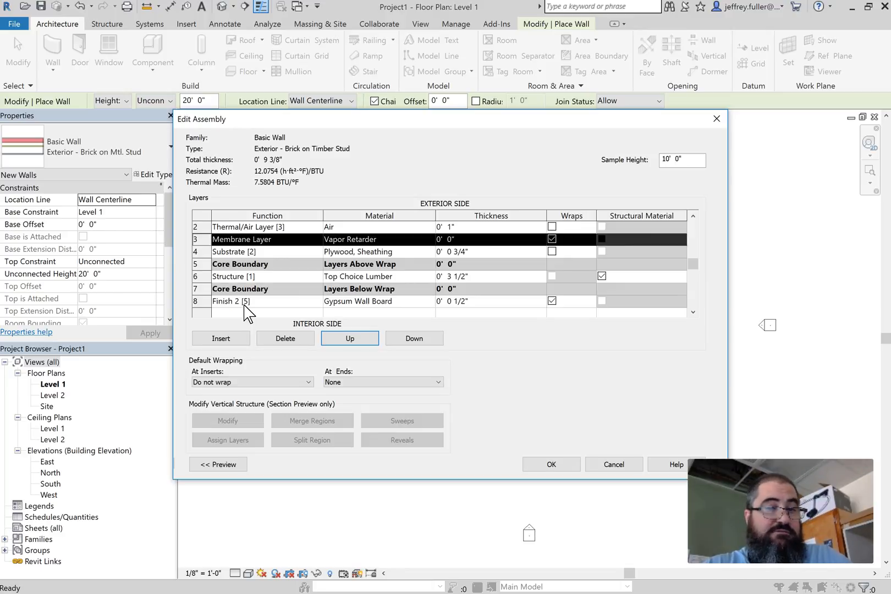
pyautogui.scroll(1, 256, 302)
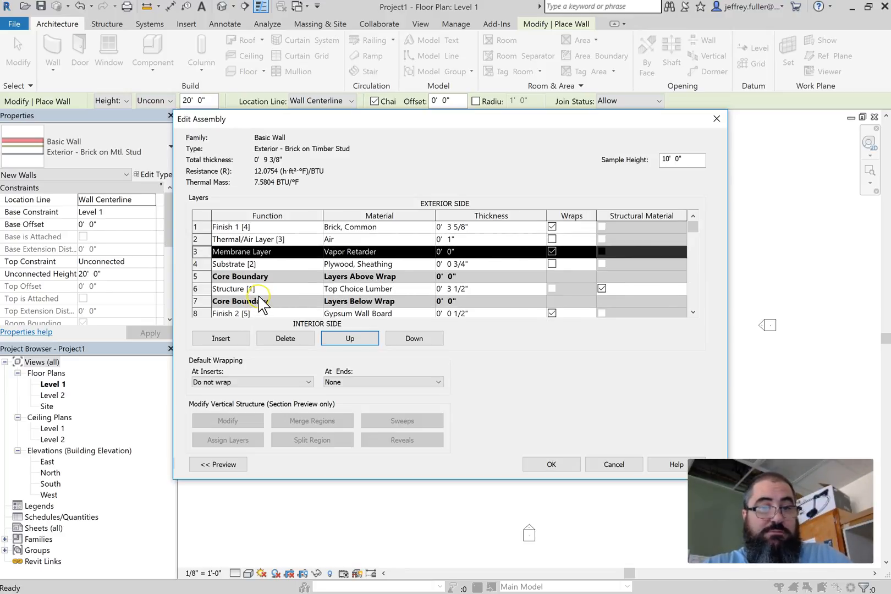
# Check the interior finish layer's Gypsum Wall Board material without changing it, and turn off that layer's wrapping
pyautogui.scroll(-2, 289, 284)
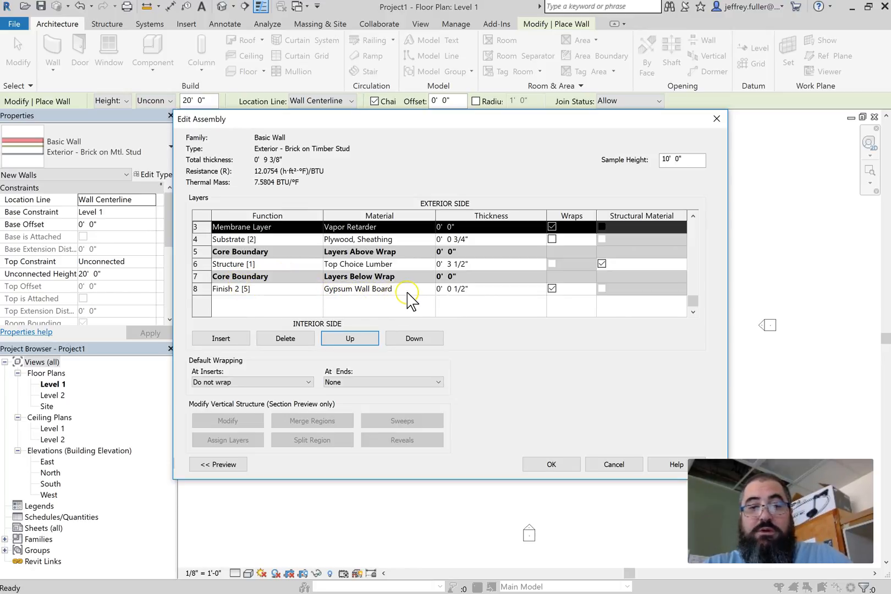
pyautogui.click(430, 290)
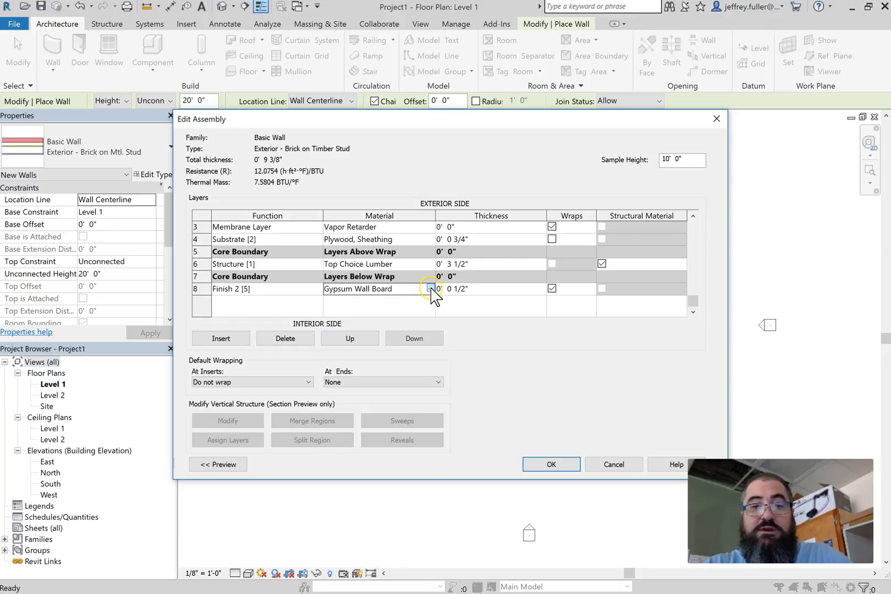
pyautogui.click(430, 291)
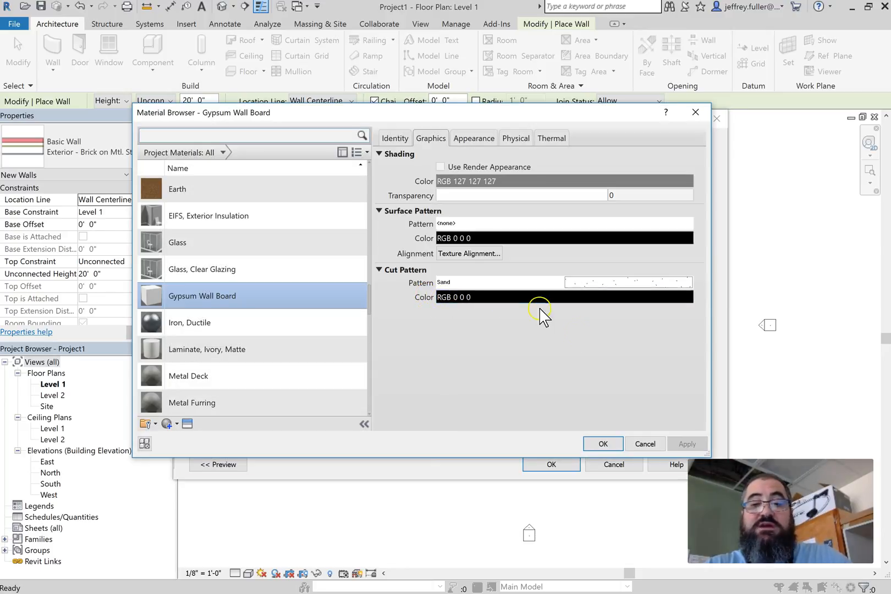
pyautogui.click(644, 444)
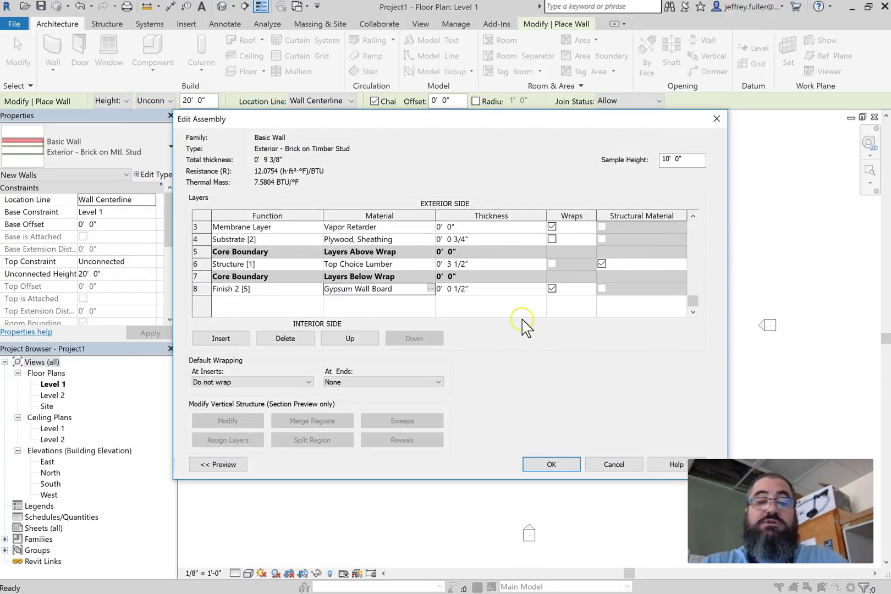
pyautogui.scroll(1, 429, 286)
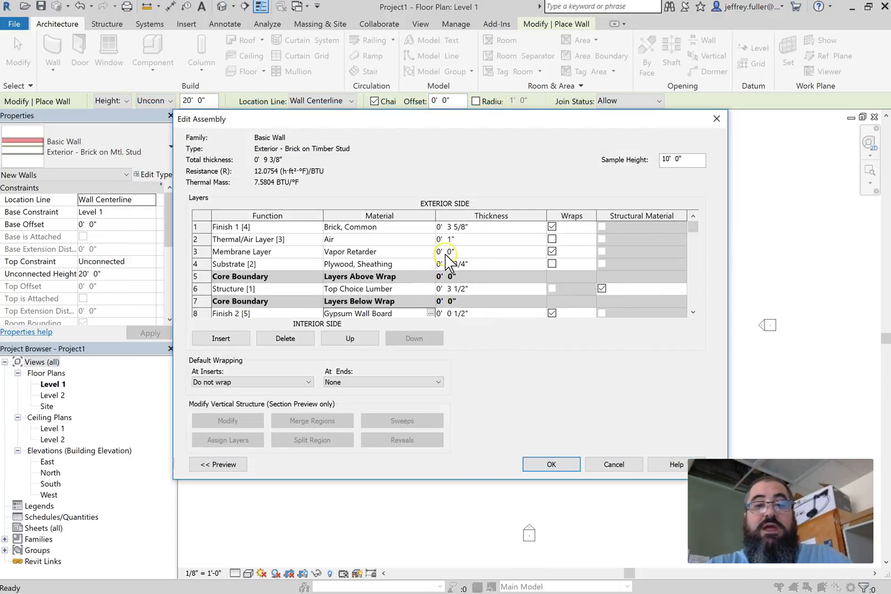
pyautogui.scroll(-2, 453, 251)
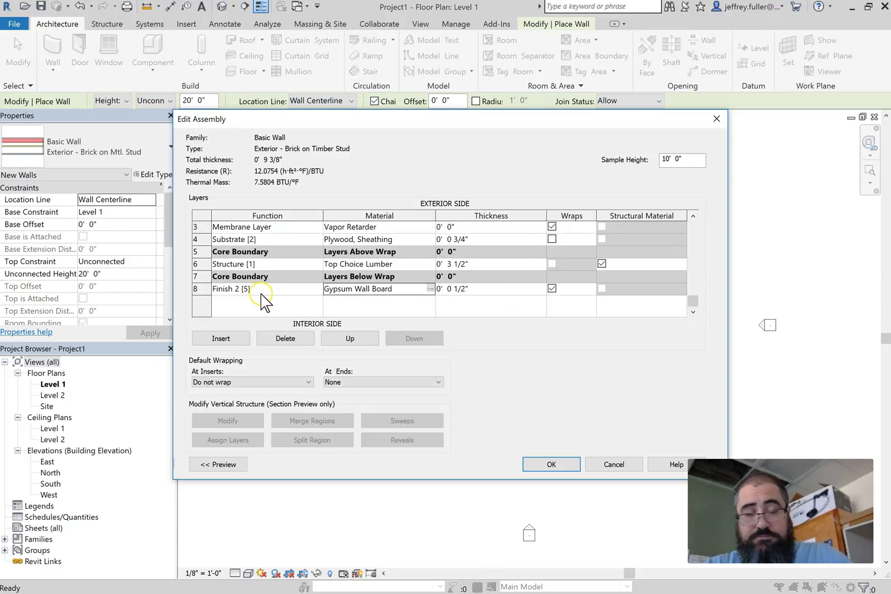
pyautogui.click(462, 290)
pyautogui.click(551, 289)
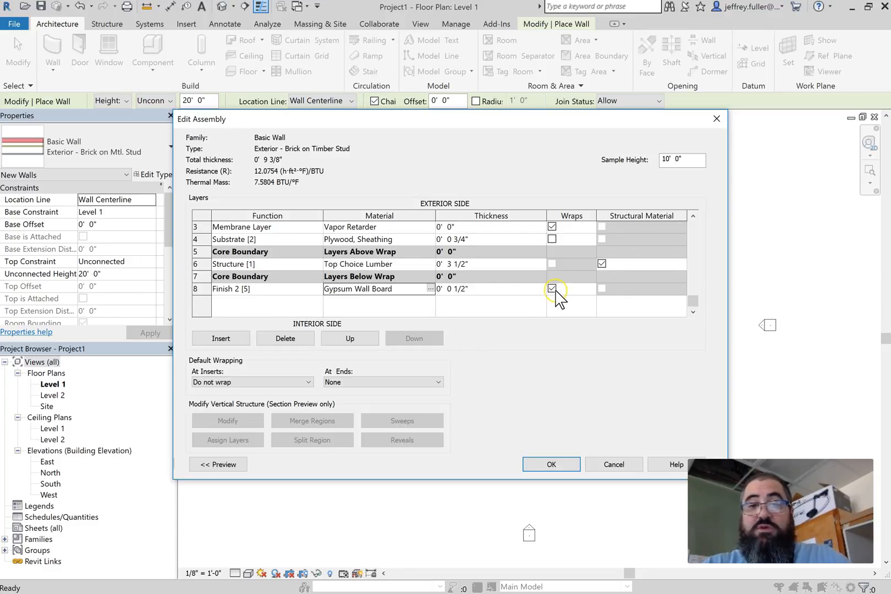
pyautogui.click(552, 289)
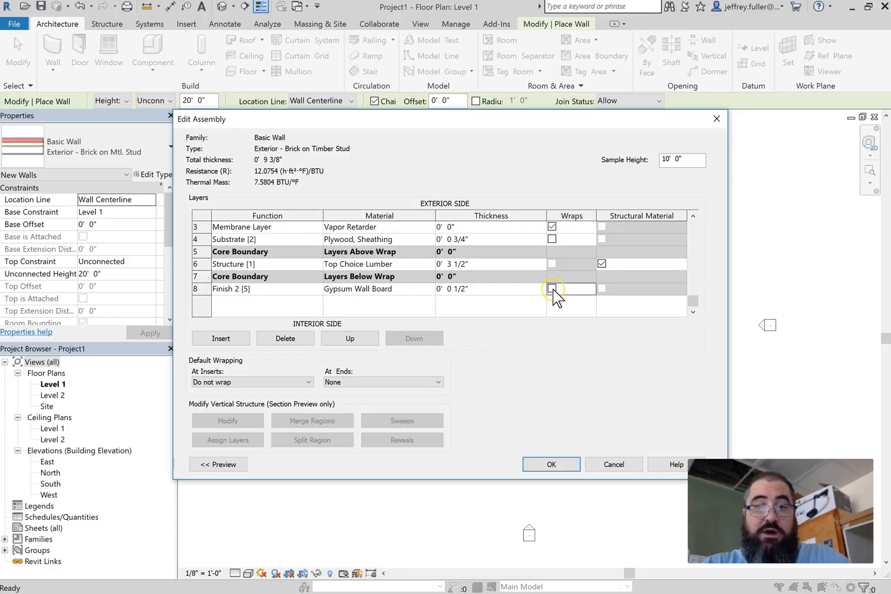
pyautogui.click(506, 299)
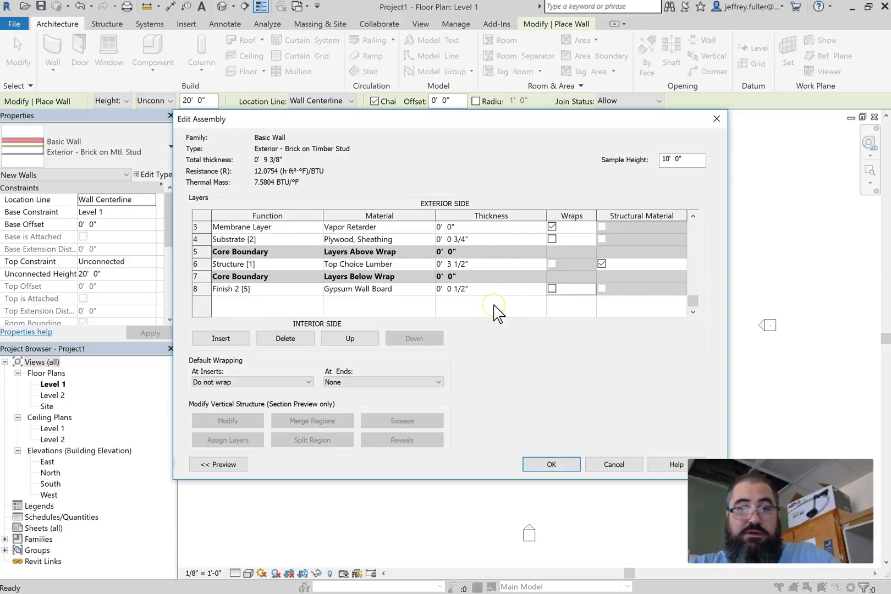
pyautogui.click(498, 291)
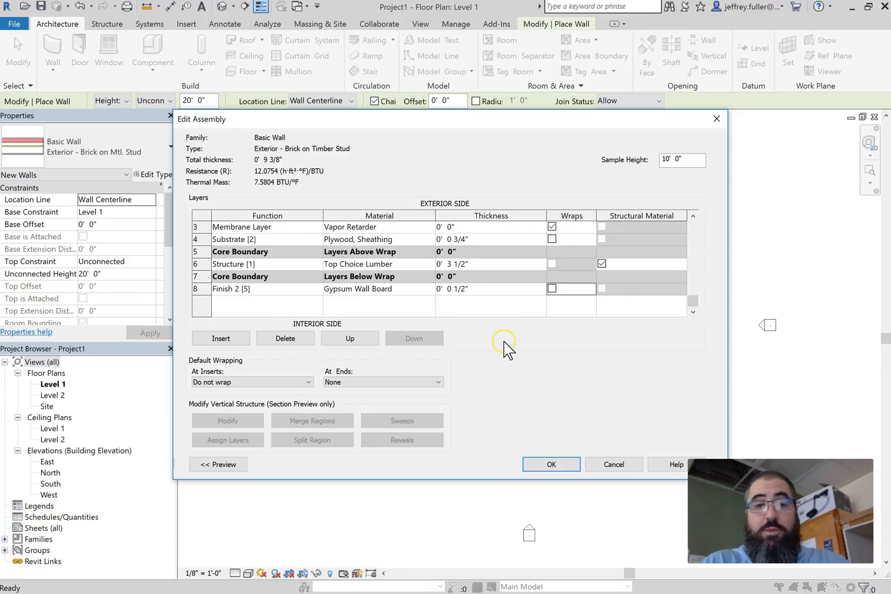
pyautogui.scroll(1, 470, 248)
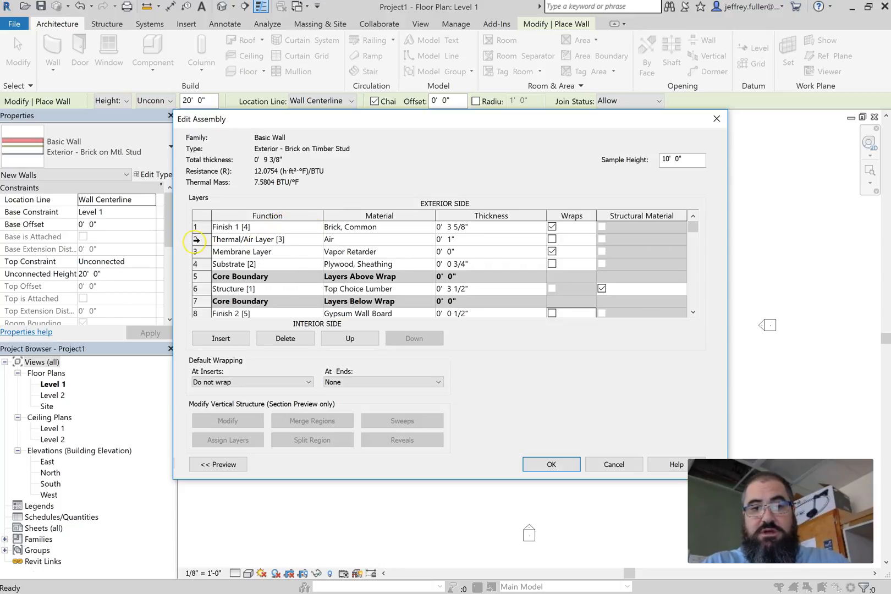
# Delete the 1" Thermal/Air layer behind the brick and turn off wrapping for the Vapor Retarder membrane layer
pyautogui.click(196, 240)
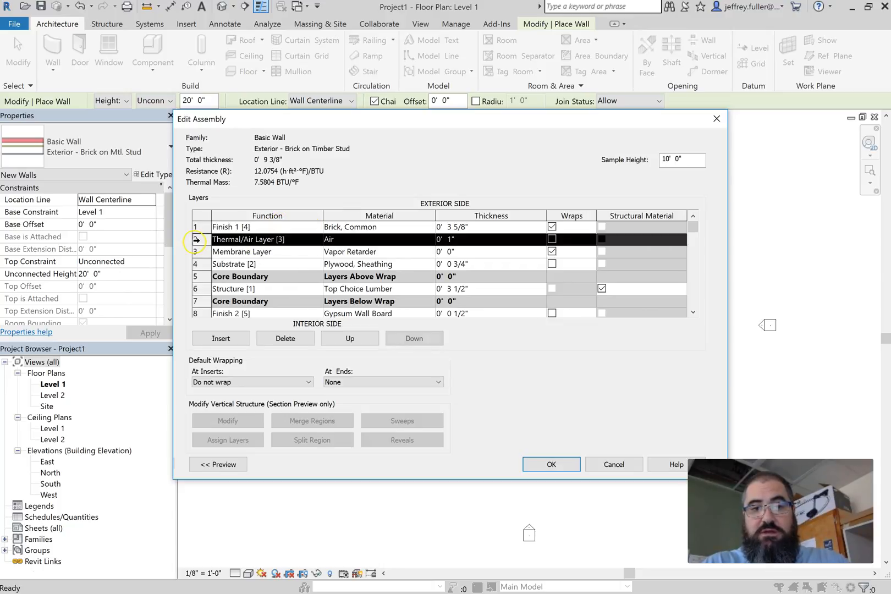
pyautogui.click(291, 339)
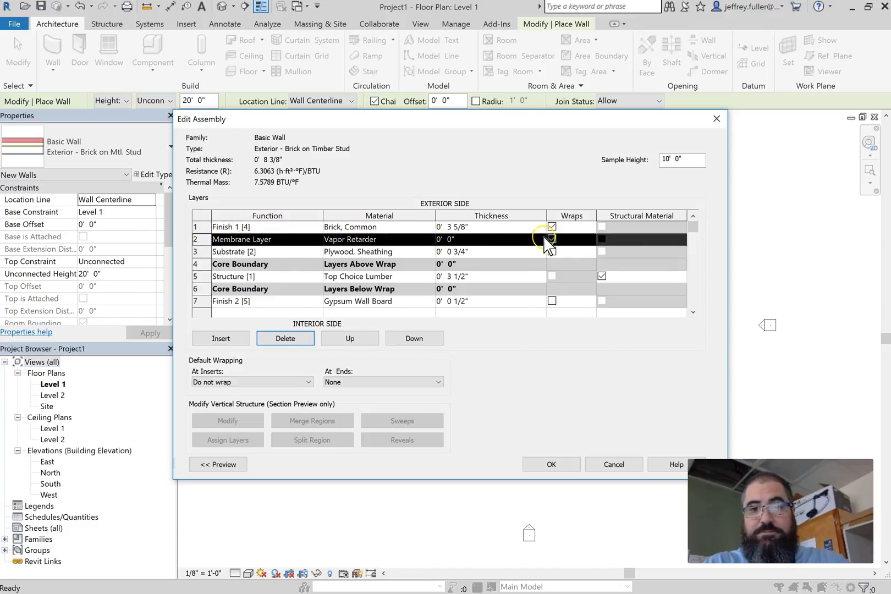
pyautogui.click(551, 240)
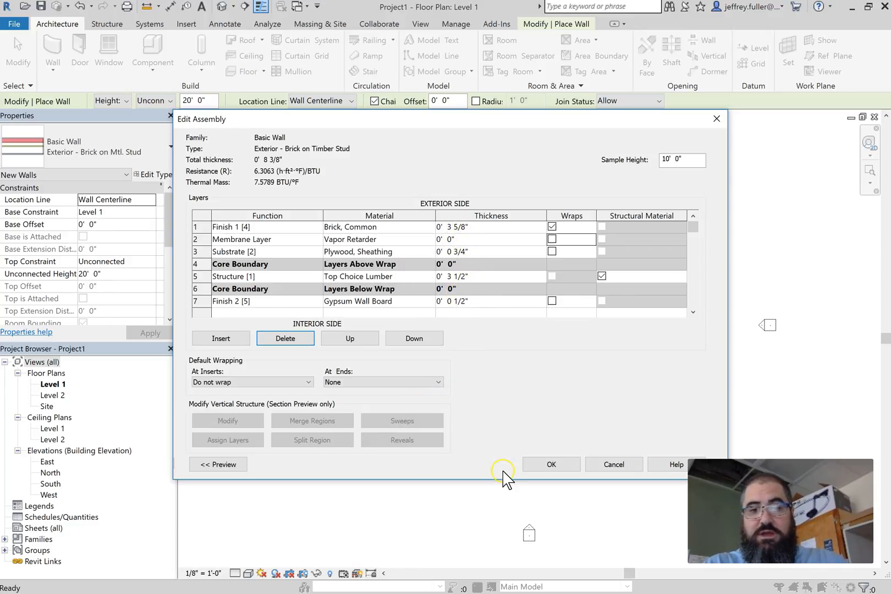
# Set the default wrapping to Both at inserts and Exterior at ends, and accept the wall assembly and type properties
pyautogui.click(243, 382)
pyautogui.click(232, 426)
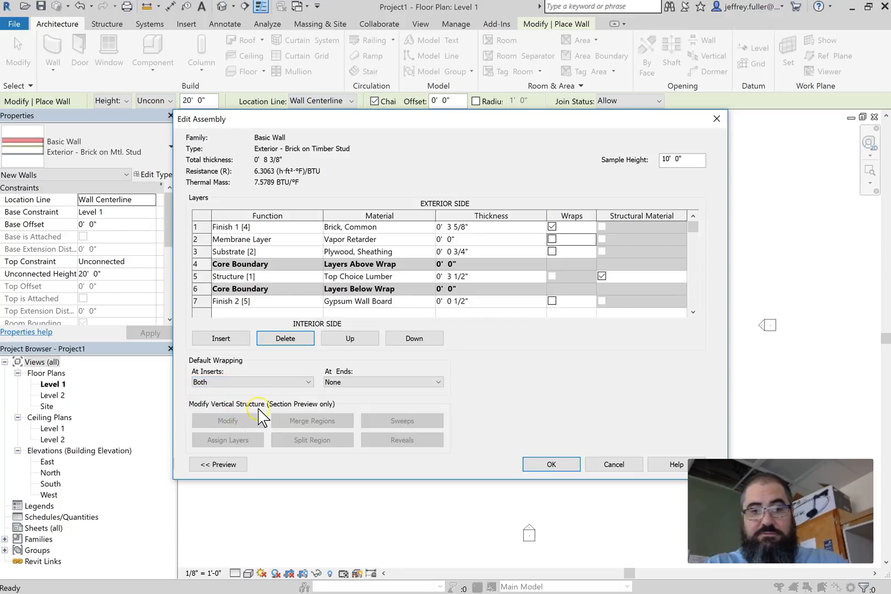
pyautogui.click(407, 384)
pyautogui.click(407, 400)
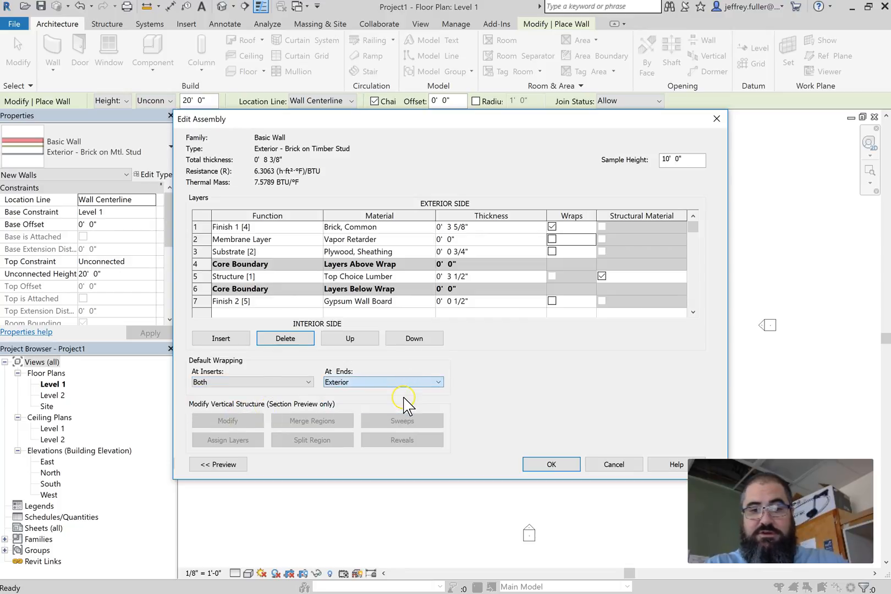
pyautogui.click(551, 464)
pyautogui.click(569, 464)
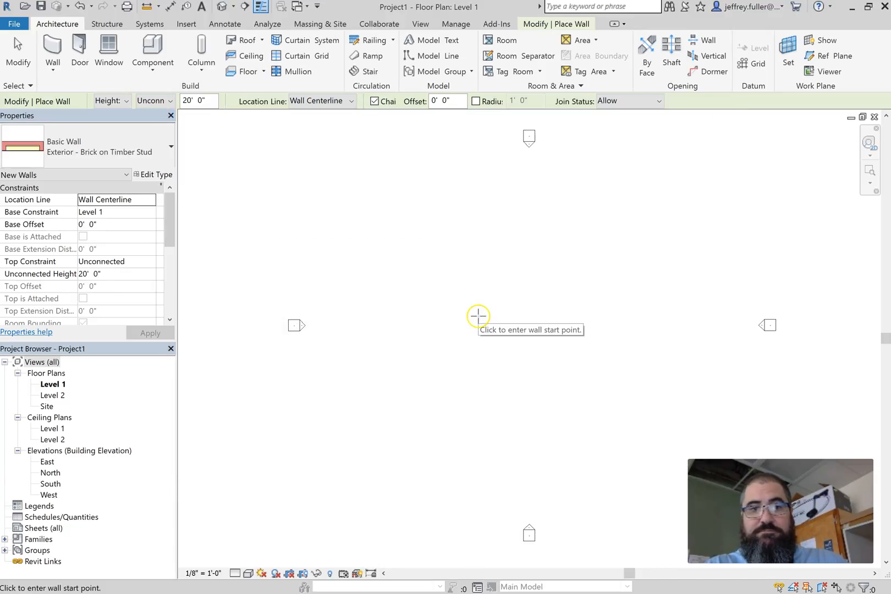